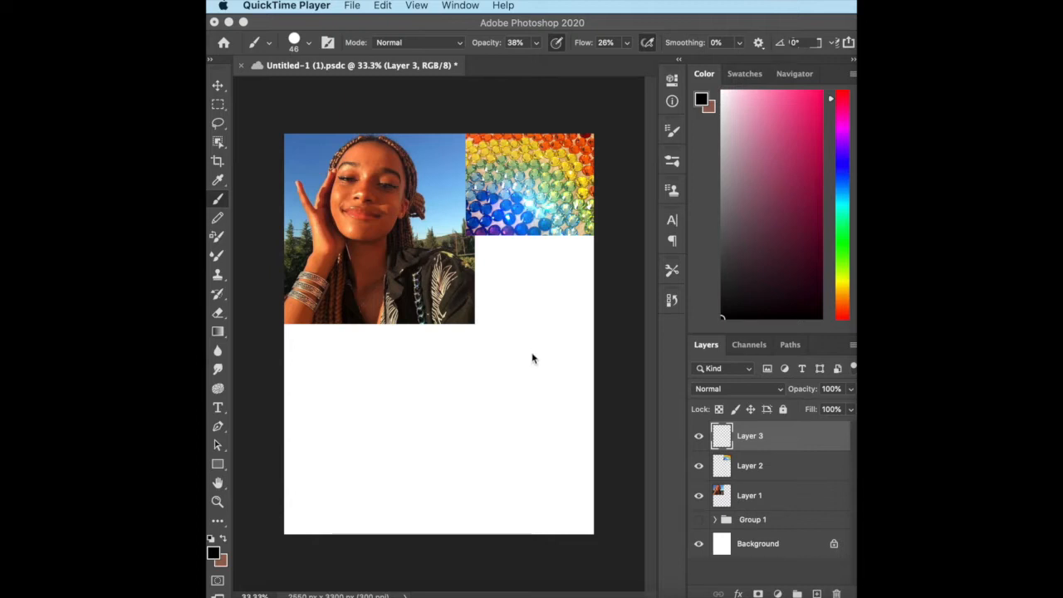
- Sketch an oval head outline in the blank area below the reference images
{"action": "left_click", "coordinate": [491, 329]}
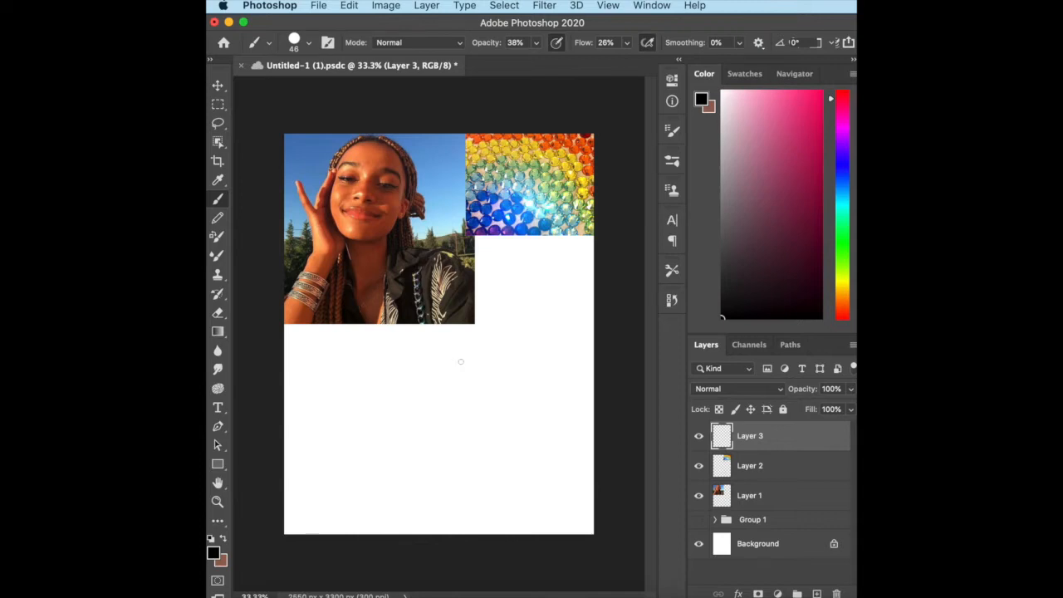
{"action": "left_click_drag", "start_coordinate": [464, 357], "coordinate": [482, 347]}
{"action": "left_click_drag", "start_coordinate": [452, 401], "coordinate": [450, 413]}
{"action": "key", "text": "super+z"}
{"action": "mouse_move", "coordinate": [470, 351]}
{"action": "left_mouse_down"}
{"action": "mouse_move", "coordinate": [454, 431]}
{"action": "mouse_move", "coordinate": [488, 460]}
{"action": "mouse_move", "coordinate": [530, 432]}
{"action": "mouse_move", "coordinate": [542, 373]}
{"action": "mouse_move", "coordinate": [530, 354]}
{"action": "mouse_move", "coordinate": [478, 343]}
{"action": "left_mouse_up"}
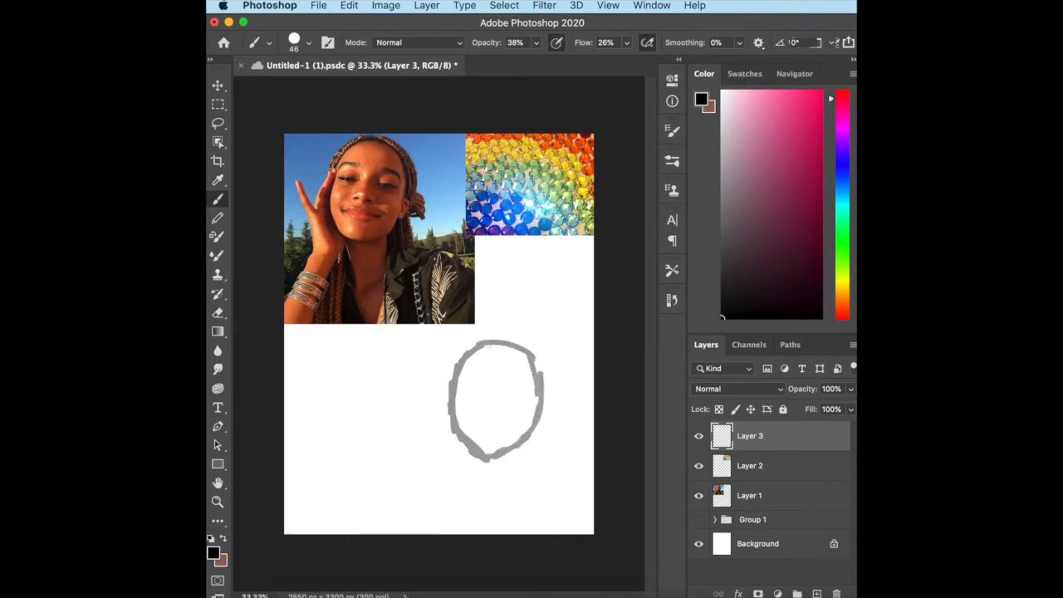
{"action": "key", "text": "F2"}
{"action": "key", "text": "F2"}
- Rough in the neck, the shoulder line and the raised hand with its forearm, and reinforce the chin
{"action": "left_click_drag", "start_coordinate": [462, 440], "coordinate": [470, 490]}
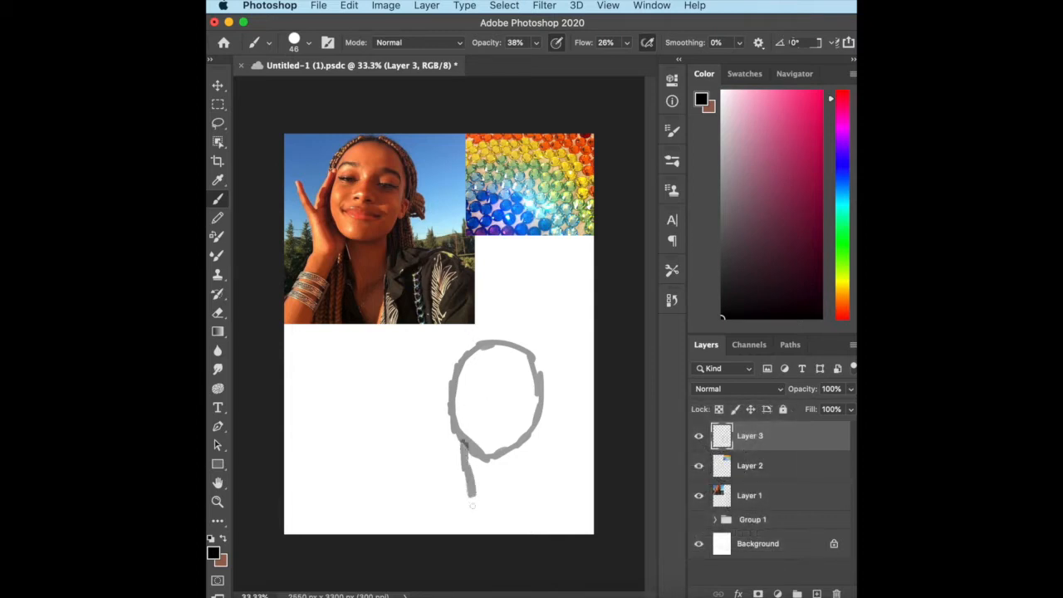
{"action": "mouse_move", "coordinate": [519, 461]}
{"action": "left_mouse_down"}
{"action": "mouse_move", "coordinate": [524, 476]}
{"action": "mouse_move", "coordinate": [588, 473]}
{"action": "left_mouse_up"}
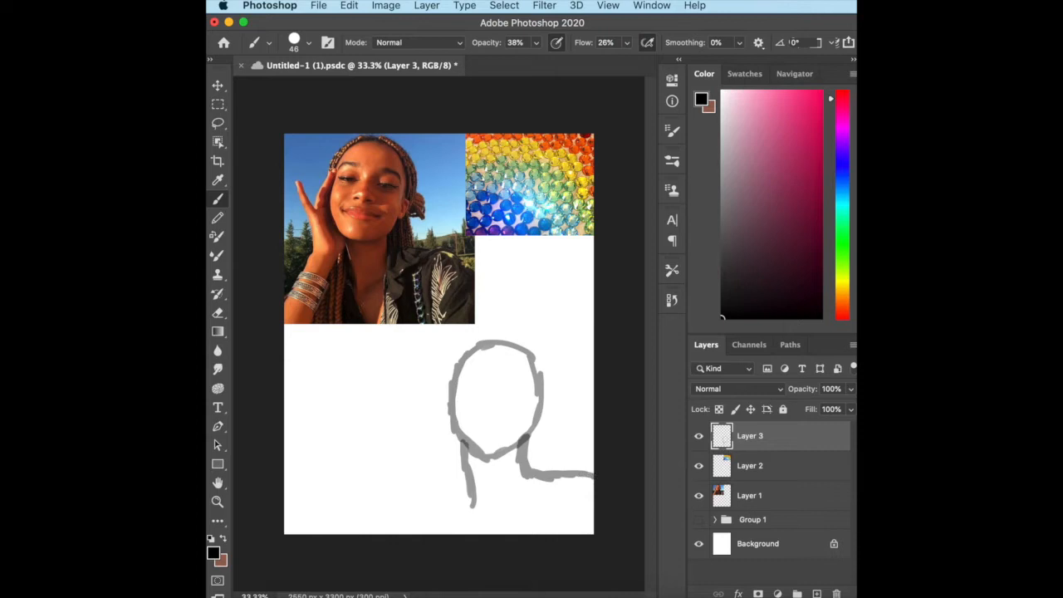
{"action": "mouse_move", "coordinate": [449, 431]}
{"action": "left_mouse_down"}
{"action": "mouse_move", "coordinate": [459, 455]}
{"action": "mouse_move", "coordinate": [445, 411]}
{"action": "mouse_move", "coordinate": [431, 421]}
{"action": "left_mouse_up"}
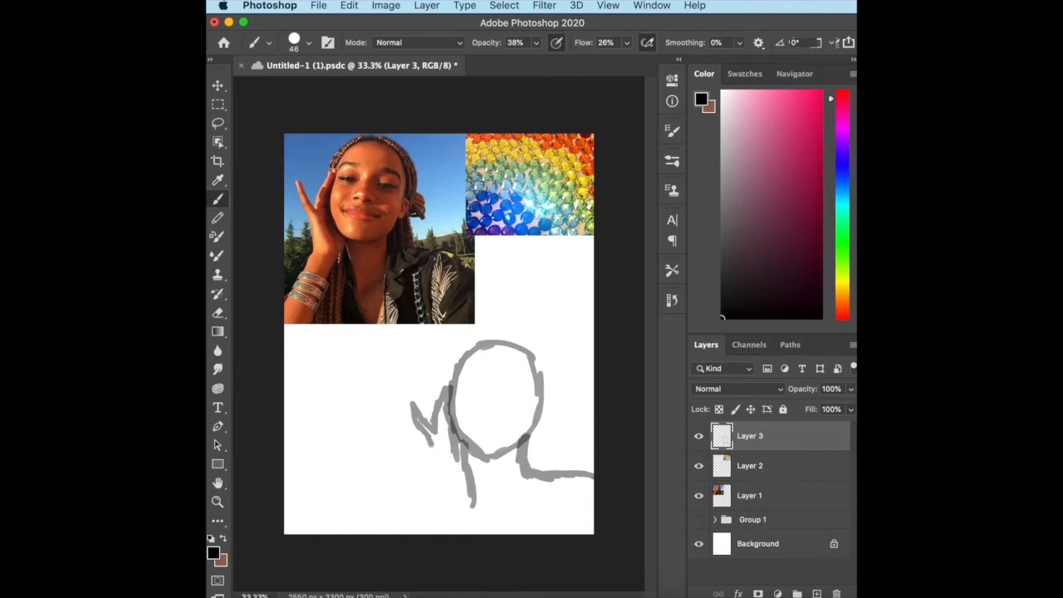
{"action": "mouse_move", "coordinate": [441, 469]}
{"action": "left_mouse_down"}
{"action": "mouse_move", "coordinate": [414, 497]}
{"action": "mouse_move", "coordinate": [450, 506]}
{"action": "mouse_move", "coordinate": [464, 478]}
{"action": "left_mouse_up"}
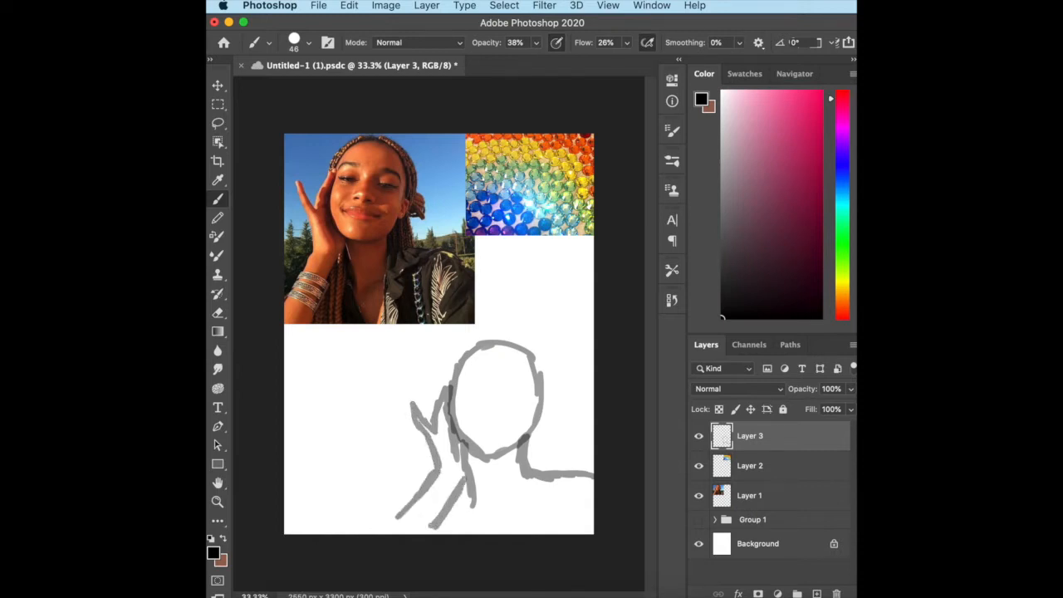
{"action": "mouse_move", "coordinate": [454, 436]}
{"action": "left_mouse_down"}
{"action": "mouse_move", "coordinate": [475, 458]}
{"action": "mouse_move", "coordinate": [520, 449]}
{"action": "mouse_move", "coordinate": [499, 458]}
{"action": "left_mouse_up"}
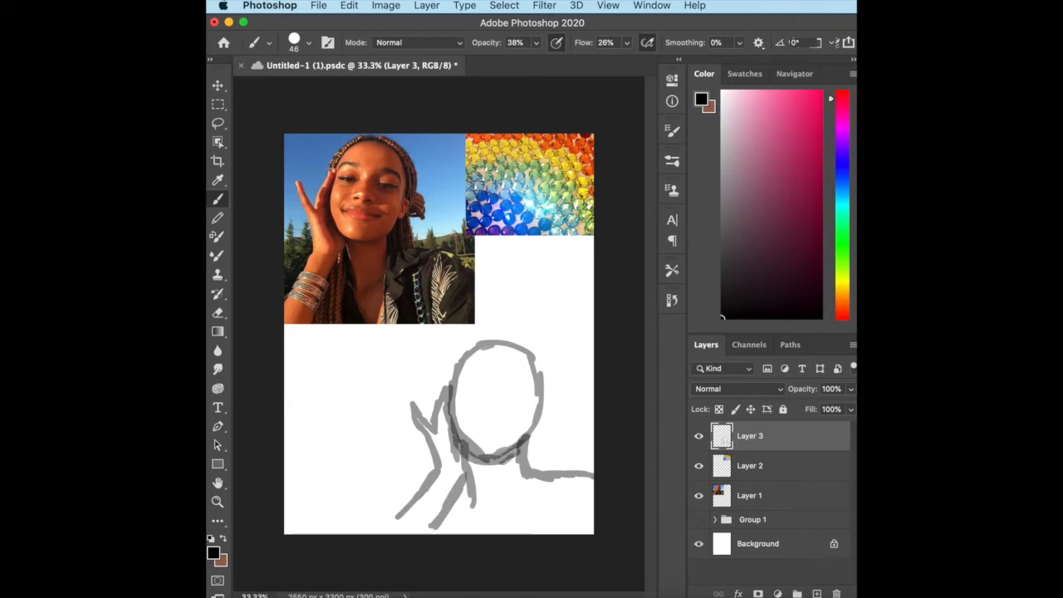
- Draw curved face guidelines across the oval and rough in the nose, eyes and eyebrows
{"action": "mouse_move", "coordinate": [447, 383]}
{"action": "left_mouse_down"}
{"action": "mouse_move", "coordinate": [519, 375]}
{"action": "mouse_move", "coordinate": [542, 407]}
{"action": "left_mouse_up"}
{"action": "mouse_move", "coordinate": [502, 347]}
{"action": "left_mouse_down"}
{"action": "mouse_move", "coordinate": [480, 461]}
{"action": "mouse_move", "coordinate": [501, 344]}
{"action": "left_mouse_up"}
{"action": "mouse_move", "coordinate": [480, 414]}
{"action": "left_mouse_down"}
{"action": "mouse_move", "coordinate": [500, 421]}
{"action": "mouse_move", "coordinate": [498, 410]}
{"action": "mouse_move", "coordinate": [482, 415]}
{"action": "left_mouse_up"}
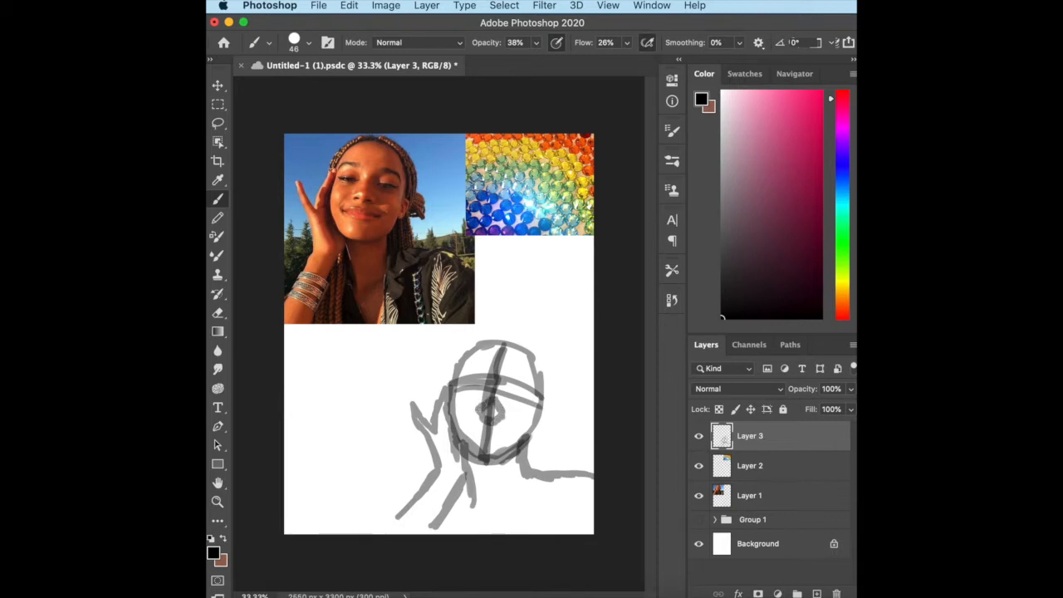
{"action": "mouse_move", "coordinate": [480, 374]}
{"action": "left_mouse_down"}
{"action": "mouse_move", "coordinate": [461, 385]}
{"action": "mouse_move", "coordinate": [525, 375]}
{"action": "mouse_move", "coordinate": [507, 397]}
{"action": "mouse_move", "coordinate": [461, 384]}
{"action": "mouse_move", "coordinate": [497, 382]}
{"action": "left_mouse_up"}
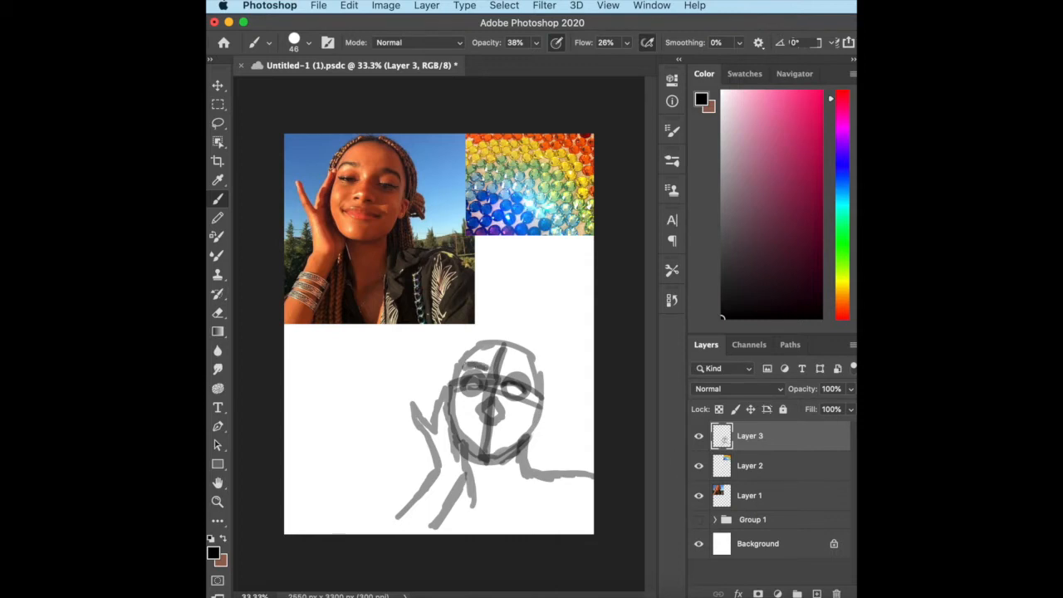
- Sketch the hair over the crown and long strands falling over the shoulder, and save the document
{"action": "mouse_move", "coordinate": [483, 340]}
{"action": "left_mouse_down"}
{"action": "mouse_move", "coordinate": [530, 332]}
{"action": "mouse_move", "coordinate": [547, 355]}
{"action": "mouse_move", "coordinate": [548, 402]}
{"action": "left_mouse_up"}
{"action": "key", "text": "super+s"}
{"action": "mouse_move", "coordinate": [528, 356]}
{"action": "left_mouse_down"}
{"action": "mouse_move", "coordinate": [581, 465]}
{"action": "mouse_move", "coordinate": [563, 412]}
{"action": "left_mouse_up"}
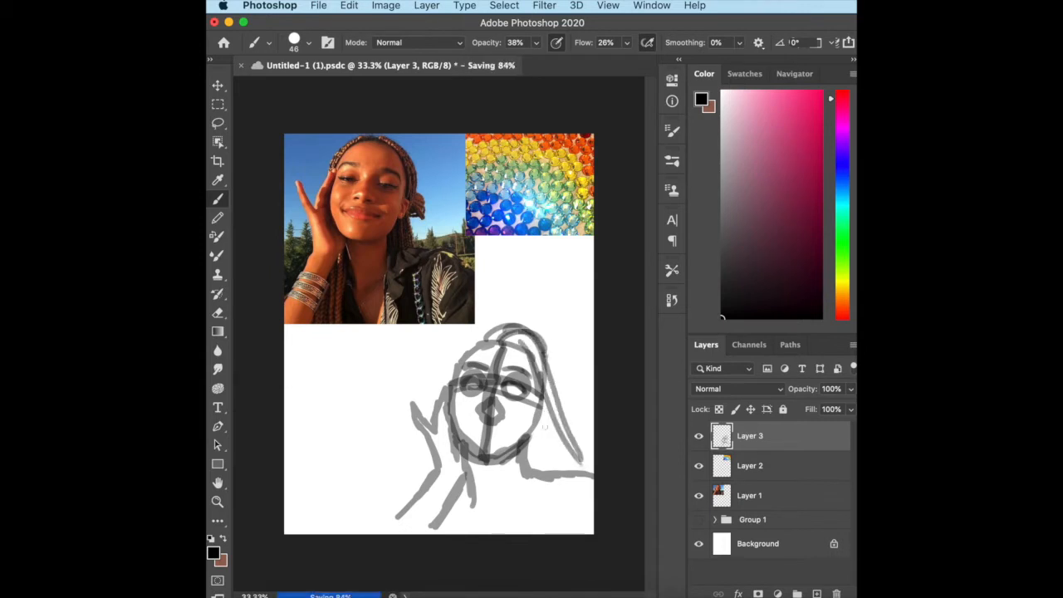
{"action": "mouse_move", "coordinate": [528, 377]}
{"action": "left_mouse_down"}
{"action": "mouse_move", "coordinate": [539, 488]}
{"action": "mouse_move", "coordinate": [562, 510]}
{"action": "left_mouse_up"}
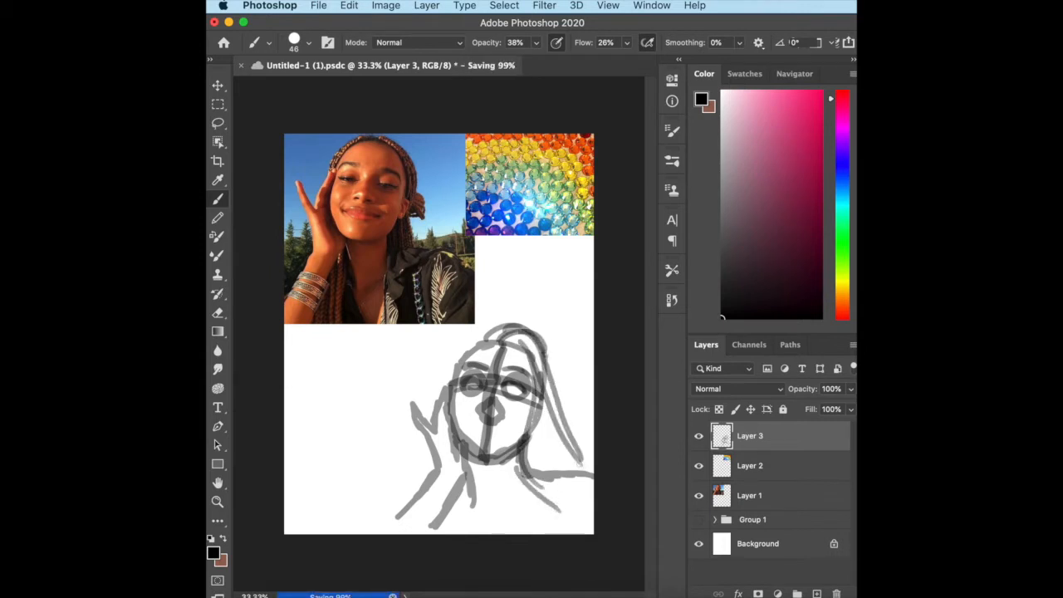
{"action": "left_click_drag", "start_coordinate": [577, 466], "coordinate": [555, 533]}
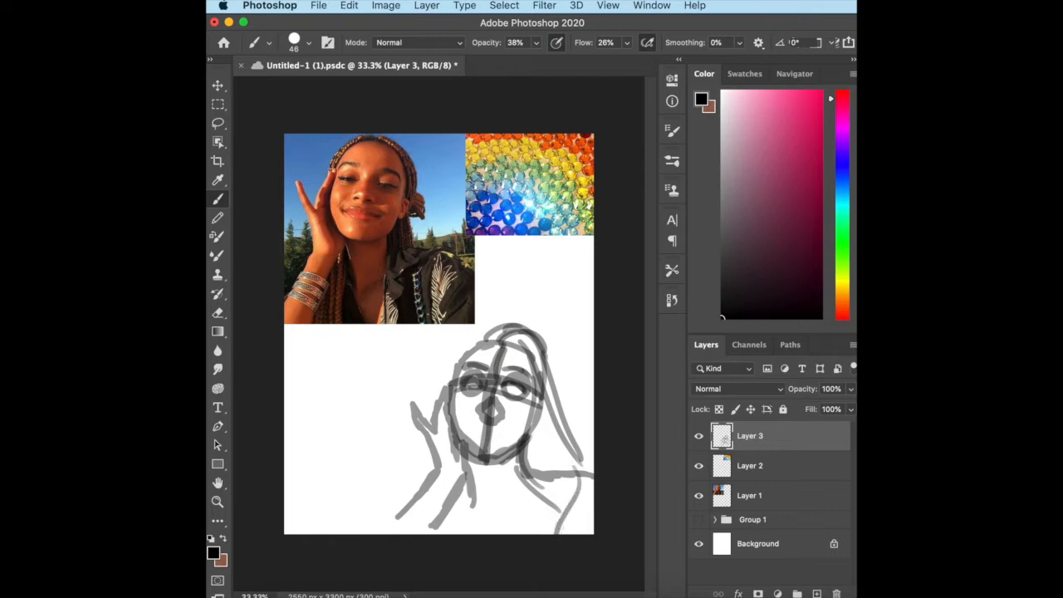
- Redraw the hair ends over the shoulder and add the hair beside the raised hand and the mouth line
{"action": "key", "text": "super+z"}
{"action": "key", "text": "super+Tab"}
{"action": "key", "text": "super+Tab"}
{"action": "left_click_drag", "start_coordinate": [525, 442], "coordinate": [520, 508]}
{"action": "left_click_drag", "start_coordinate": [583, 448], "coordinate": [538, 533]}
{"action": "mouse_move", "coordinate": [519, 493]}
{"action": "left_mouse_down"}
{"action": "mouse_move", "coordinate": [534, 534]}
{"action": "mouse_move", "coordinate": [588, 489]}
{"action": "mouse_move", "coordinate": [591, 458]}
{"action": "left_mouse_up"}
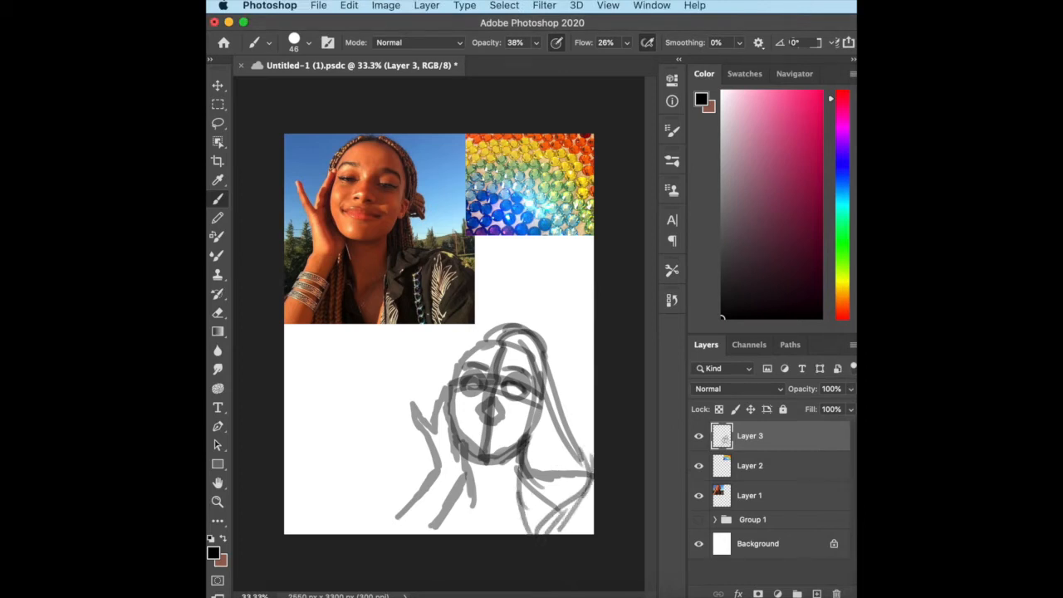
{"action": "left_click_drag", "start_coordinate": [477, 332], "coordinate": [432, 395]}
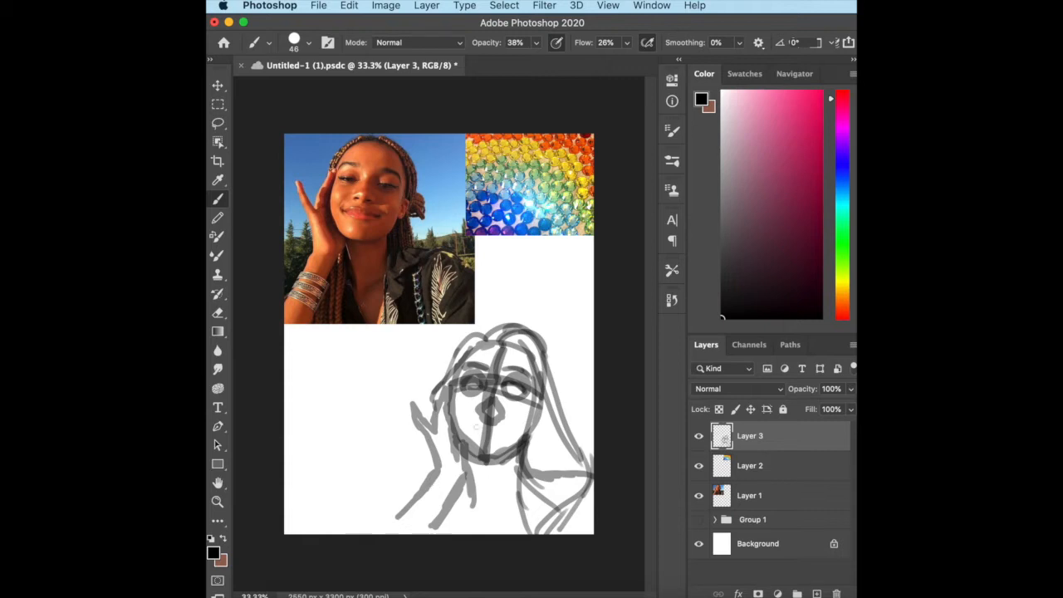
{"action": "left_click_drag", "start_coordinate": [465, 426], "coordinate": [508, 438]}
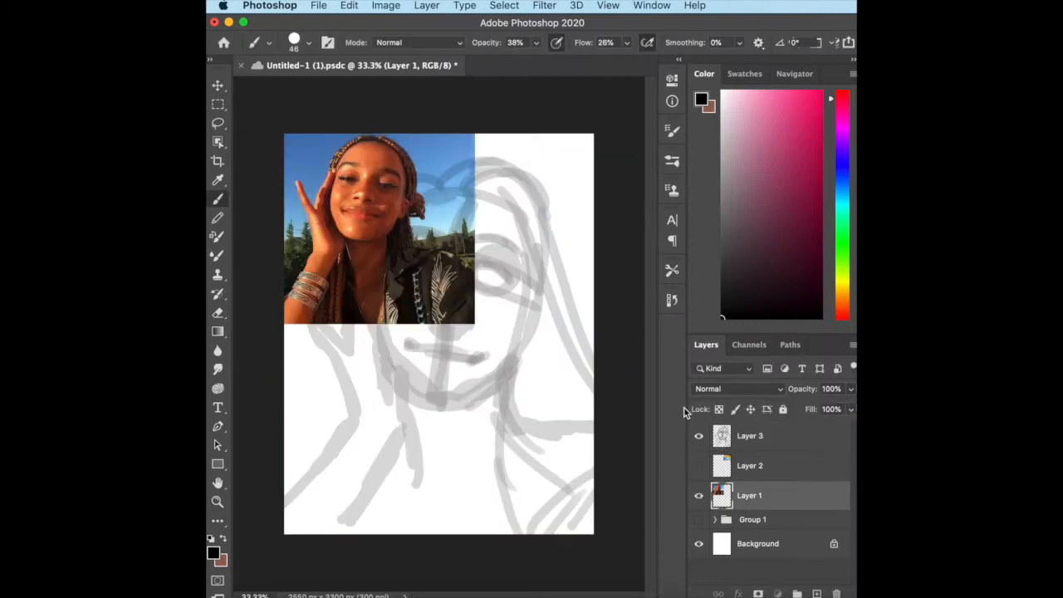
- Draw darker, refined lines for the jaw, nostrils, lips and an eye over the faint rough sketch
{"action": "left_click_drag", "start_coordinate": [498, 387], "coordinate": [526, 348]}
{"action": "left_click_drag", "start_coordinate": [425, 324], "coordinate": [440, 326]}
{"action": "left_click_drag", "start_coordinate": [458, 330], "coordinate": [469, 336]}
{"action": "left_click", "coordinate": [218, 313]}
{"action": "left_click", "coordinate": [217, 198]}
{"action": "left_click_drag", "start_coordinate": [404, 343], "coordinate": [408, 350]}
{"action": "left_click_drag", "start_coordinate": [479, 355], "coordinate": [470, 361]}
{"action": "left_click_drag", "start_coordinate": [407, 347], "coordinate": [459, 343]}
{"action": "mouse_move", "coordinate": [406, 349]}
{"action": "left_mouse_down"}
{"action": "mouse_move", "coordinate": [458, 342]}
{"action": "mouse_move", "coordinate": [480, 359]}
{"action": "mouse_move", "coordinate": [457, 372]}
{"action": "left_mouse_up"}
{"action": "mouse_move", "coordinate": [394, 264]}
{"action": "left_mouse_down"}
{"action": "mouse_move", "coordinate": [507, 281]}
{"action": "mouse_move", "coordinate": [424, 268]}
{"action": "left_mouse_up"}
{"action": "key", "text": "e"}
{"action": "key", "text": "b"}
- Outline the neck, the forearm edges and the thumb with darker lines, cleaning up the thumb with the Eraser
{"action": "left_click_drag", "start_coordinate": [394, 382], "coordinate": [415, 473]}
{"action": "left_click_drag", "start_coordinate": [397, 407], "coordinate": [348, 531]}
{"action": "mouse_move", "coordinate": [345, 407]}
{"action": "left_mouse_down"}
{"action": "mouse_move", "coordinate": [287, 503]}
{"action": "mouse_move", "coordinate": [294, 291]}
{"action": "left_mouse_up"}
{"action": "left_click_drag", "start_coordinate": [299, 291], "coordinate": [353, 344]}
{"action": "key", "text": "e"}
{"action": "left_click_drag", "start_coordinate": [320, 295], "coordinate": [350, 341]}
{"action": "key", "text": "b"}
- Outline the fingers beside the cheek, the palm and the forearm with darker lines, undoing unwanted strokes
{"action": "left_click_drag", "start_coordinate": [375, 249], "coordinate": [332, 369]}
{"action": "mouse_move", "coordinate": [372, 362]}
{"action": "left_mouse_down"}
{"action": "mouse_move", "coordinate": [352, 531]}
{"action": "mouse_move", "coordinate": [390, 432]}
{"action": "mouse_move", "coordinate": [353, 531]}
{"action": "left_mouse_up"}
{"action": "key", "text": "e"}
{"action": "key", "text": "super+z"}
{"action": "left_click", "coordinate": [218, 200]}
{"action": "left_click", "coordinate": [218, 180]}
{"action": "left_click", "coordinate": [218, 217]}
{"action": "left_click", "coordinate": [218, 201]}
{"action": "key", "text": "super+z"}
{"action": "left_click_drag", "start_coordinate": [380, 418], "coordinate": [361, 362]}
{"action": "left_click", "coordinate": [217, 199]}
{"action": "left_click_drag", "start_coordinate": [322, 451], "coordinate": [286, 469]}
- Hide the portrait photo, outline the second eyebrow, ear and long hair, and erase excess hair lines
{"action": "mouse_move", "coordinate": [470, 247]}
{"action": "left_mouse_down"}
{"action": "mouse_move", "coordinate": [493, 242]}
{"action": "mouse_move", "coordinate": [533, 261]}
{"action": "left_mouse_up"}
{"action": "left_click", "coordinate": [699, 524]}
{"action": "mouse_move", "coordinate": [394, 233]}
{"action": "left_mouse_down"}
{"action": "mouse_move", "coordinate": [443, 241]}
{"action": "mouse_move", "coordinate": [414, 200]}
{"action": "mouse_move", "coordinate": [593, 369]}
{"action": "left_mouse_up"}
{"action": "left_click_drag", "start_coordinate": [532, 344], "coordinate": [520, 533]}
{"action": "left_click_drag", "start_coordinate": [573, 452], "coordinate": [553, 533]}
{"action": "left_click_drag", "start_coordinate": [470, 183], "coordinate": [383, 236]}
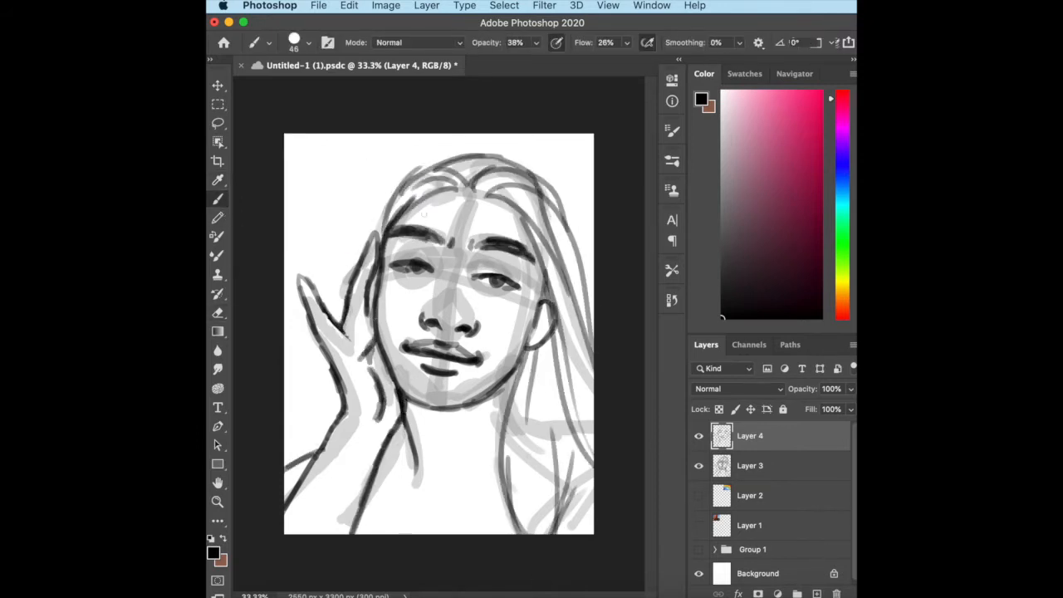
{"action": "key", "text": "e"}
{"action": "left_click_drag", "start_coordinate": [540, 203], "coordinate": [571, 290]}
{"action": "key", "text": "b"}
- Flip the refined line sketch horizontally and hide the rough sketch on Layer 3
{"action": "key", "text": "e"}
{"action": "left_click", "coordinate": [349, 5]}
{"action": "left_click", "coordinate": [605, 555]}
{"action": "key", "text": "b"}
{"action": "left_click", "coordinate": [698, 465]}
{"action": "key", "text": "super+z"}
{"action": "key", "text": "l"}
{"action": "left_click_drag", "start_coordinate": [472, 328], "coordinate": [468, 352]}
{"action": "key", "text": "super+d"}
{"action": "key", "text": "super+d"}
- Redraw the nostrils, the lips and the upper lid of one eye with thinner, darker lines
{"action": "key", "text": "e"}
{"action": "key", "text": "b"}
{"action": "left_click_drag", "start_coordinate": [412, 321], "coordinate": [430, 327]}
{"action": "left_click_drag", "start_coordinate": [406, 361], "coordinate": [478, 346]}
{"action": "left_click_drag", "start_coordinate": [441, 374], "coordinate": [463, 368]}
{"action": "left_click_drag", "start_coordinate": [358, 282], "coordinate": [407, 277]}
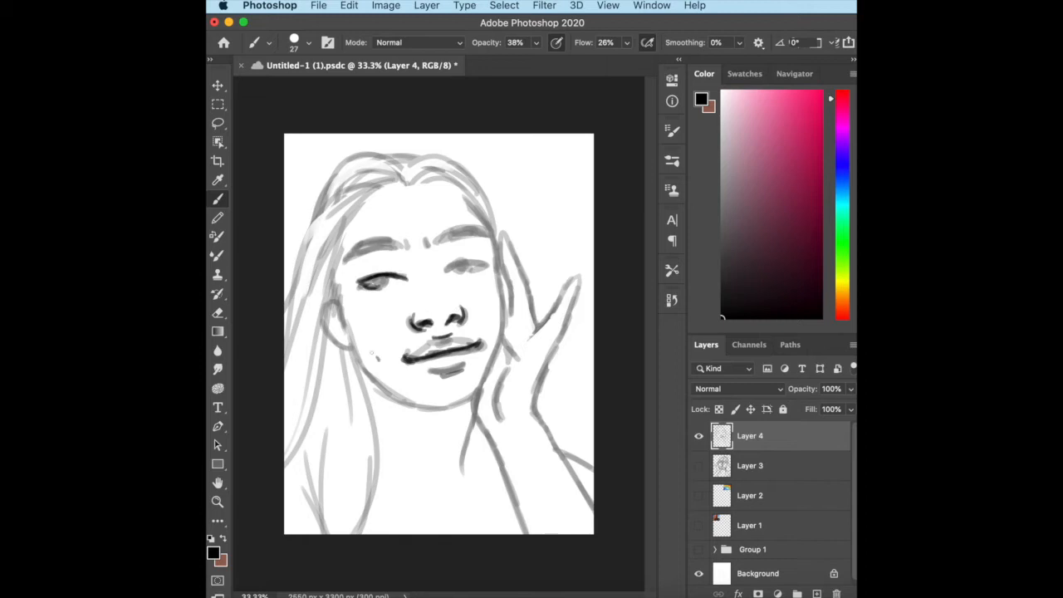
- Erase the heavy lip lines and refine the lids and irises of both eyes
{"action": "key", "text": "e"}
{"action": "left_click_drag", "start_coordinate": [407, 357], "coordinate": [482, 343]}
{"action": "key", "text": "b"}
{"action": "left_click_drag", "start_coordinate": [377, 279], "coordinate": [392, 284]}
{"action": "left_click_drag", "start_coordinate": [445, 271], "coordinate": [490, 261]}
- Redraw the jawline, clean up its chin edge with the Eraser and define both eyebrows
{"action": "left_click_drag", "start_coordinate": [352, 344], "coordinate": [497, 361]}
{"action": "left_click", "coordinate": [222, 315]}
{"action": "left_click_drag", "start_coordinate": [390, 394], "coordinate": [472, 402]}
{"action": "key", "text": "b"}
{"action": "left_click_drag", "start_coordinate": [342, 261], "coordinate": [486, 228]}
- Darken the hair strands and the cheek edge beside the fingers, and flip the sketch horizontally
{"action": "left_click_drag", "start_coordinate": [409, 177], "coordinate": [525, 267]}
{"action": "left_click_drag", "start_coordinate": [498, 234], "coordinate": [541, 320]}
{"action": "left_click_drag", "start_coordinate": [498, 263], "coordinate": [503, 357]}
{"action": "left_click_drag", "start_coordinate": [391, 177], "coordinate": [300, 349]}
{"action": "left_click_drag", "start_coordinate": [354, 390], "coordinate": [317, 531]}
{"action": "left_click_drag", "start_coordinate": [382, 350], "coordinate": [352, 532]}
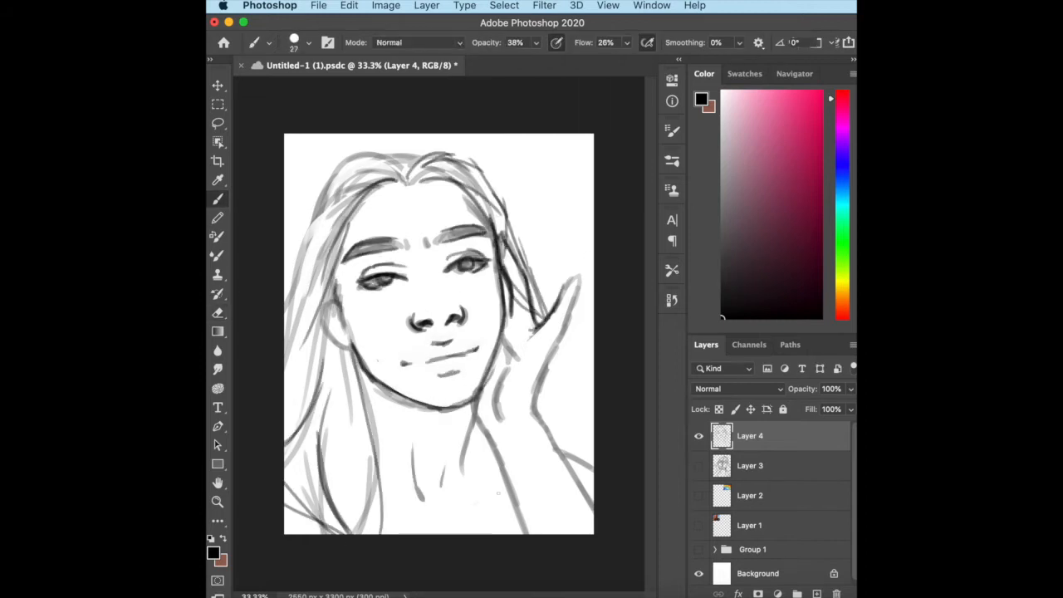
{"action": "left_click", "coordinate": [349, 5]}
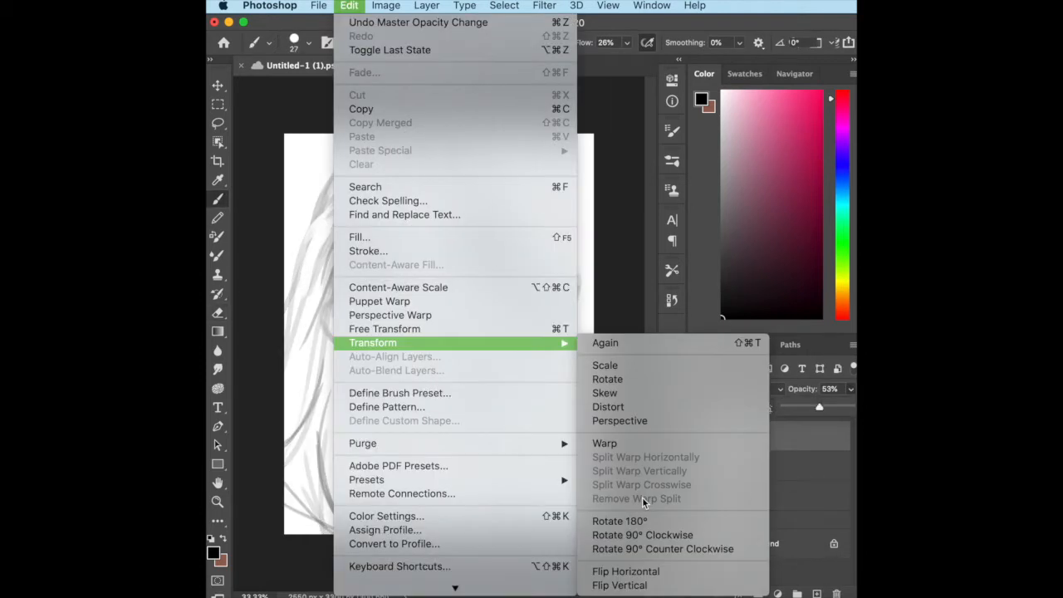
{"action": "left_click", "coordinate": [648, 578]}
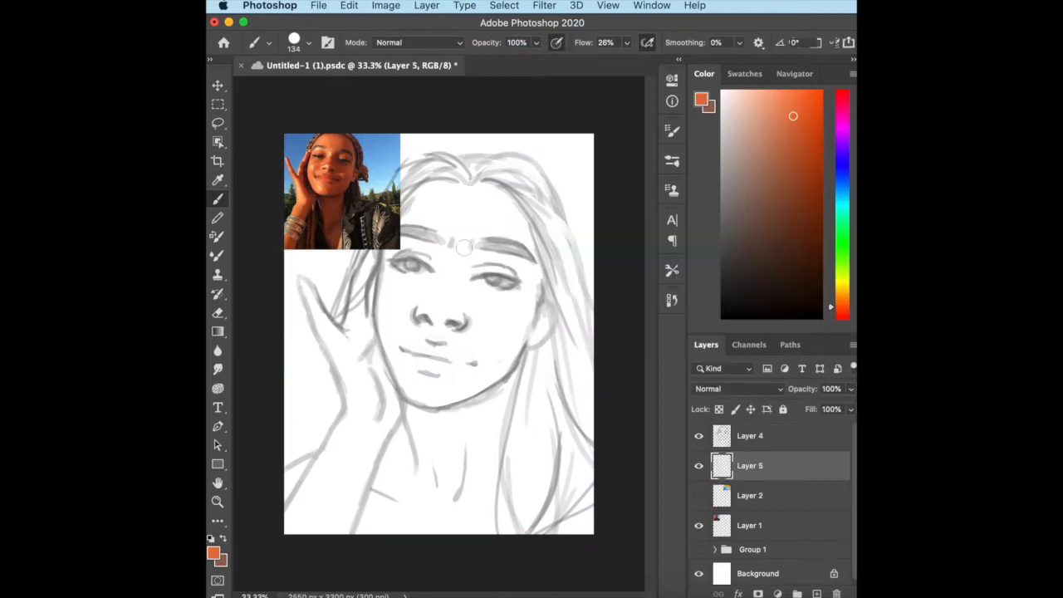
- Fill the face, neck, hand and arm with flat orange skin color on Layer 5 beneath the sketch
{"action": "left_click_drag", "start_coordinate": [470, 248], "coordinate": [427, 366]}
{"action": "mouse_move", "coordinate": [390, 295]}
{"action": "left_mouse_down"}
{"action": "mouse_move", "coordinate": [433, 429]}
{"action": "mouse_move", "coordinate": [499, 291]}
{"action": "mouse_move", "coordinate": [548, 265]}
{"action": "mouse_move", "coordinate": [461, 229]}
{"action": "mouse_move", "coordinate": [378, 311]}
{"action": "left_mouse_up"}
{"action": "left_click_drag", "start_coordinate": [391, 436], "coordinate": [349, 531]}
{"action": "left_click_drag", "start_coordinate": [527, 423], "coordinate": [498, 532]}
{"action": "left_click_drag", "start_coordinate": [397, 455], "coordinate": [349, 531]}
{"action": "mouse_move", "coordinate": [415, 532]}
{"action": "left_mouse_down"}
{"action": "mouse_move", "coordinate": [477, 461]}
{"action": "mouse_move", "coordinate": [511, 532]}
{"action": "left_mouse_up"}
{"action": "mouse_move", "coordinate": [328, 482]}
{"action": "left_mouse_down"}
{"action": "mouse_move", "coordinate": [301, 451]}
{"action": "mouse_move", "coordinate": [323, 543]}
{"action": "mouse_move", "coordinate": [362, 407]}
{"action": "mouse_move", "coordinate": [370, 477]}
{"action": "left_mouse_up"}
{"action": "mouse_move", "coordinate": [306, 287]}
{"action": "left_mouse_down"}
{"action": "mouse_move", "coordinate": [365, 411]}
{"action": "mouse_move", "coordinate": [336, 328]}
{"action": "mouse_move", "coordinate": [390, 234]}
{"action": "mouse_move", "coordinate": [441, 209]}
{"action": "mouse_move", "coordinate": [488, 228]}
{"action": "mouse_move", "coordinate": [544, 274]}
{"action": "left_mouse_up"}
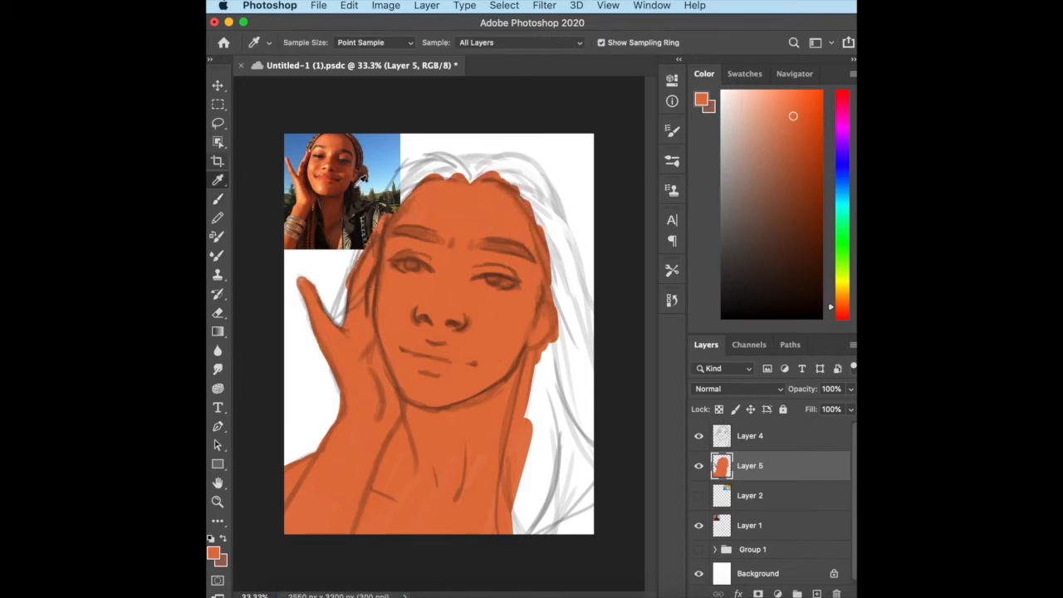
- Sample a near-black brown from the photo and block in the hair around the face and behind the hand
{"action": "left_click", "coordinate": [358, 183], "text": "alt"}
{"action": "mouse_move", "coordinate": [469, 170]}
{"action": "left_mouse_down"}
{"action": "mouse_move", "coordinate": [558, 247]}
{"action": "mouse_move", "coordinate": [591, 384]}
{"action": "left_mouse_up"}
{"action": "left_click", "coordinate": [502, 174]}
{"action": "mouse_move", "coordinate": [470, 171]}
{"action": "left_mouse_down"}
{"action": "mouse_move", "coordinate": [498, 161]}
{"action": "mouse_move", "coordinate": [609, 296]}
{"action": "left_mouse_up"}
{"action": "left_click_drag", "start_coordinate": [556, 200], "coordinate": [618, 426]}
{"action": "mouse_move", "coordinate": [465, 170]}
{"action": "left_mouse_down"}
{"action": "mouse_move", "coordinate": [451, 157]}
{"action": "mouse_move", "coordinate": [396, 197]}
{"action": "mouse_move", "coordinate": [334, 324]}
{"action": "left_mouse_up"}
{"action": "left_click_drag", "start_coordinate": [331, 362], "coordinate": [296, 464]}
{"action": "mouse_move", "coordinate": [539, 349]}
{"action": "left_mouse_down"}
{"action": "mouse_move", "coordinate": [562, 318]}
{"action": "mouse_move", "coordinate": [529, 543]}
{"action": "mouse_move", "coordinate": [562, 536]}
{"action": "mouse_move", "coordinate": [586, 498]}
{"action": "left_mouse_up"}
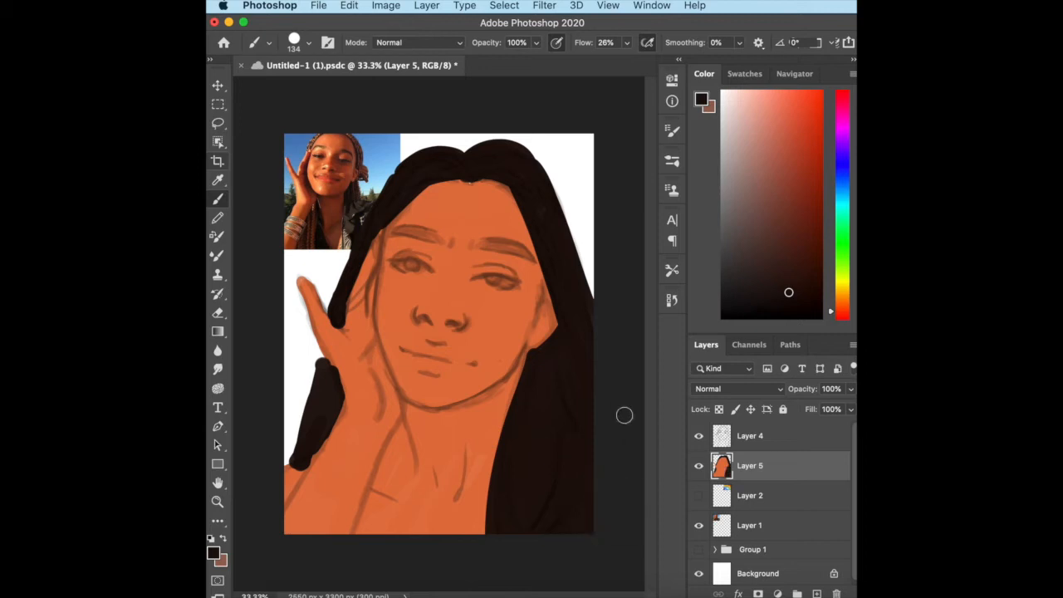
- Merge the sketch layer down into Layer 5 and erase the dark hair paint around the raised hand
{"action": "key", "text": "e"}
{"action": "mouse_move", "coordinate": [320, 359]}
{"action": "left_mouse_down"}
{"action": "mouse_move", "coordinate": [306, 453]}
{"action": "mouse_move", "coordinate": [375, 195]}
{"action": "mouse_move", "coordinate": [392, 197]}
{"action": "mouse_move", "coordinate": [370, 245]}
{"action": "left_mouse_up"}
{"action": "key", "text": "b"}
{"action": "left_click", "coordinate": [752, 445]}
{"action": "key", "text": "super+e"}
{"action": "key", "text": "e"}
{"action": "mouse_move", "coordinate": [331, 278]}
{"action": "left_mouse_down"}
{"action": "mouse_move", "coordinate": [339, 316]}
{"action": "mouse_move", "coordinate": [362, 232]}
{"action": "left_mouse_up"}
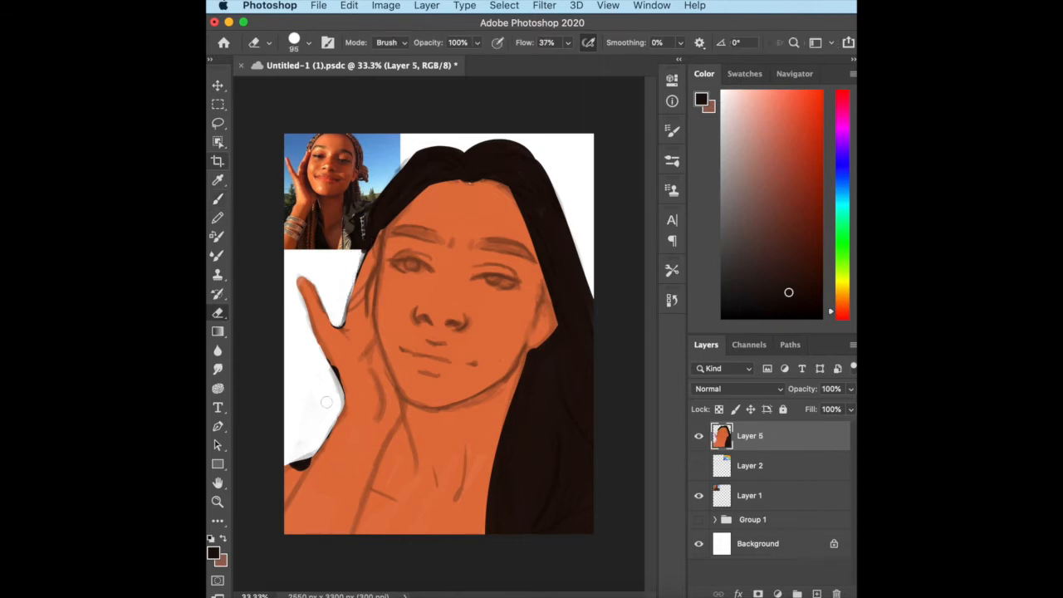
- Repaint the finger edge with the recent orange swatch and dab the dark swatch color between jaw and wrist
{"action": "key", "text": "b"}
{"action": "left_click", "coordinate": [739, 76]}
{"action": "left_click", "coordinate": [699, 97]}
{"action": "mouse_move", "coordinate": [336, 325]}
{"action": "left_mouse_down"}
{"action": "mouse_move", "coordinate": [368, 306]}
{"action": "mouse_move", "coordinate": [376, 241]}
{"action": "left_mouse_up"}
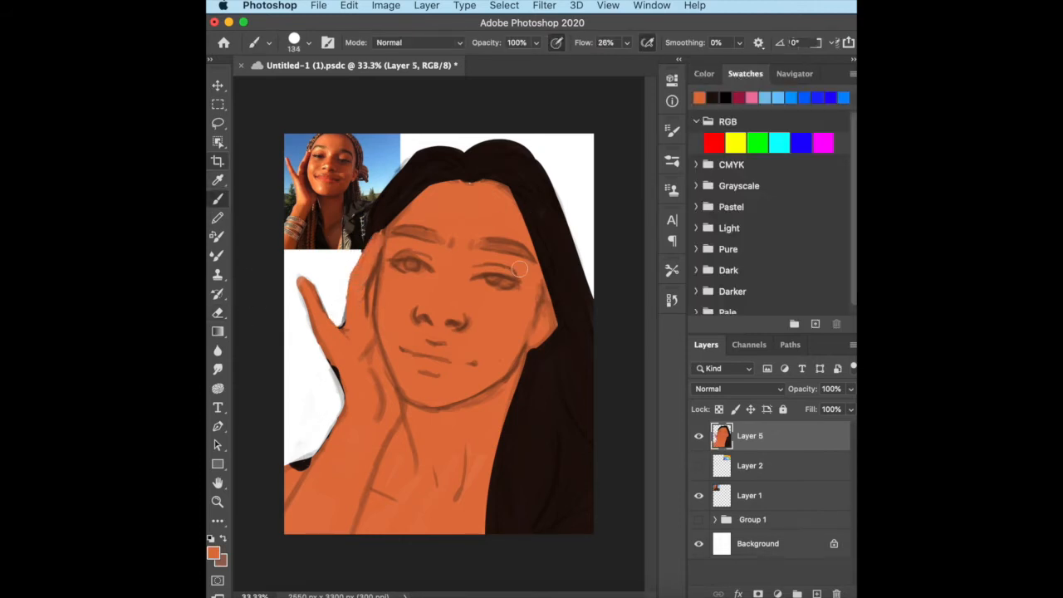
{"action": "left_click", "coordinate": [711, 97]}
{"action": "left_click_drag", "start_coordinate": [393, 441], "coordinate": [402, 433]}
- Set the brush to size 194 and 38% opacity, sample a brown, and shade the face, neck and hand
{"action": "left_click", "coordinate": [308, 43]}
{"action": "left_click_drag", "start_coordinate": [319, 88], "coordinate": [310, 88]}
{"action": "left_click_drag", "start_coordinate": [535, 43], "coordinate": [500, 63]}
{"action": "key", "text": "i"}
{"action": "left_click", "coordinate": [415, 238]}
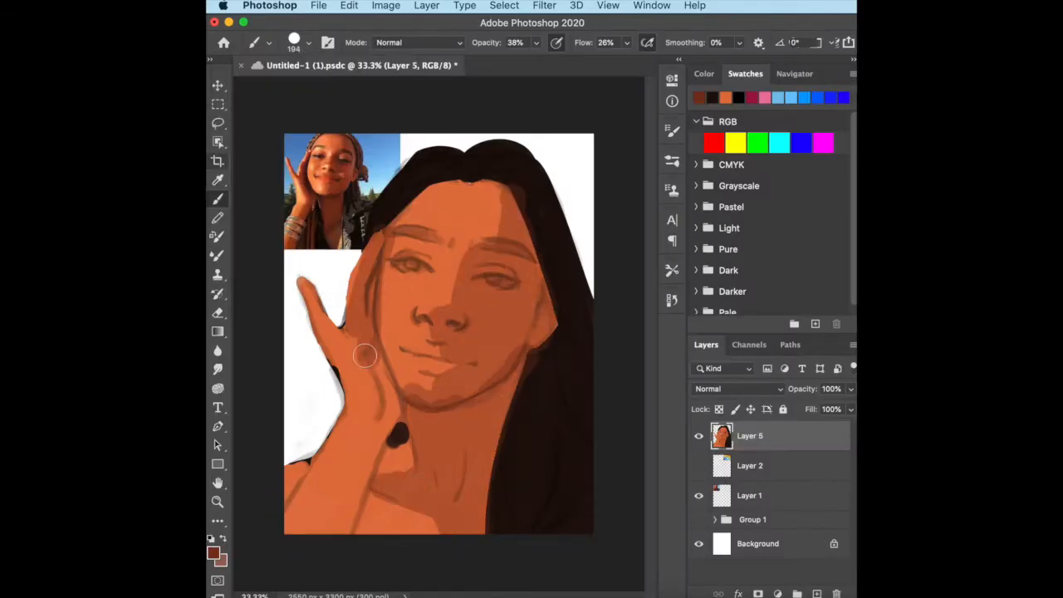
{"action": "left_click_drag", "start_coordinate": [364, 355], "coordinate": [349, 523]}
- Model the nose, chin and brow area with skin tones sampled from the painting
{"action": "left_click", "coordinate": [426, 256], "text": "alt"}
{"action": "mouse_move", "coordinate": [440, 390]}
{"action": "left_mouse_down"}
{"action": "mouse_move", "coordinate": [524, 282]}
{"action": "mouse_move", "coordinate": [477, 258]}
{"action": "left_mouse_up"}
{"action": "mouse_move", "coordinate": [432, 423]}
{"action": "left_mouse_down"}
{"action": "mouse_move", "coordinate": [480, 464]}
{"action": "mouse_move", "coordinate": [430, 423]}
{"action": "left_mouse_up"}
{"action": "left_click", "coordinate": [422, 376], "text": "alt"}
{"action": "left_click_drag", "start_coordinate": [408, 383], "coordinate": [440, 391]}
{"action": "left_click_drag", "start_coordinate": [498, 203], "coordinate": [453, 249]}
- Move the reference photo layer above Layer 5 and paint a lighter tone along the raised hand and forearm
{"action": "left_click_drag", "start_coordinate": [772, 495], "coordinate": [772, 427]}
{"action": "key", "text": "super+plus"}
{"action": "scroll", "coordinate": [440, 332], "scroll_direction": "up", "scroll_amount": 3}
{"action": "key", "text": "super+z"}
{"action": "left_click_drag", "start_coordinate": [340, 424], "coordinate": [374, 531]}
{"action": "left_click", "coordinate": [780, 465]}
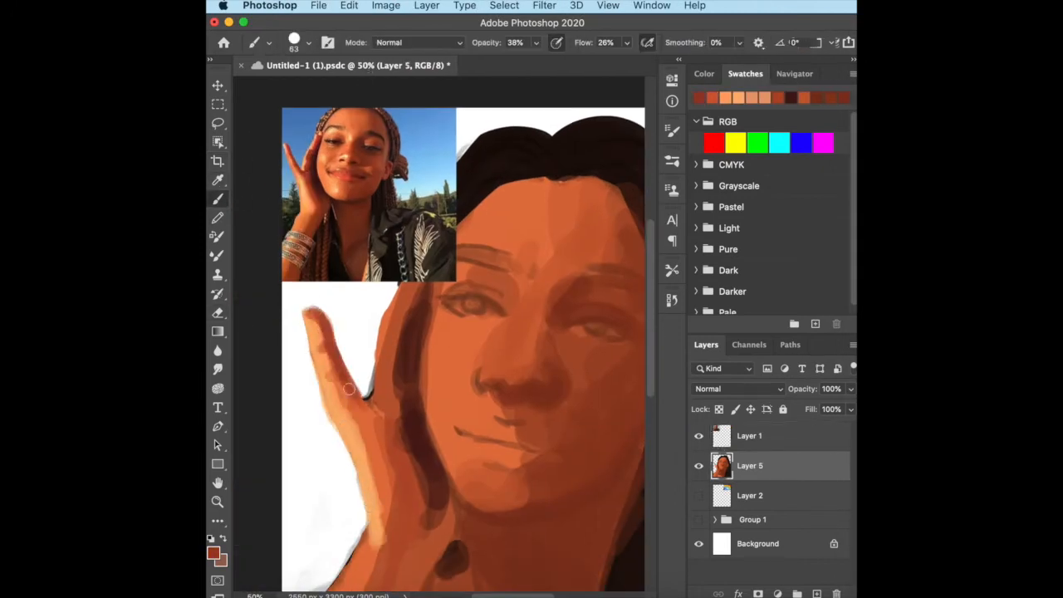
- Paint lighter tones along the finger beside the face, temporarily hiding the photo to reach the covered part
{"action": "left_click", "coordinate": [793, 73]}
{"action": "left_click_drag", "start_coordinate": [402, 290], "coordinate": [374, 390]}
{"action": "left_click", "coordinate": [698, 435]}
{"action": "left_click_drag", "start_coordinate": [412, 261], "coordinate": [387, 347]}
{"action": "left_click", "coordinate": [698, 435]}
- Deepen the shadows on the finger and between the palm and cheek with sampled dark reddish brown
{"action": "left_click", "coordinate": [312, 152], "text": "alt"}
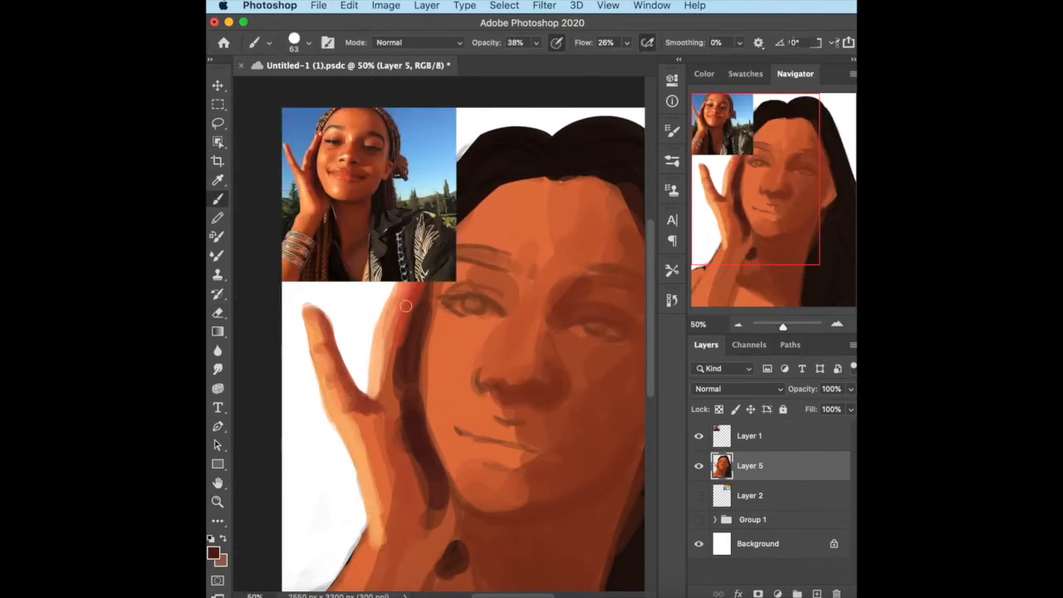
{"action": "scroll", "coordinate": [386, 359], "scroll_direction": "down", "scroll_amount": 1}
{"action": "left_click", "coordinate": [394, 347], "text": "alt"}
{"action": "left_click_drag", "start_coordinate": [400, 416], "coordinate": [451, 505]}
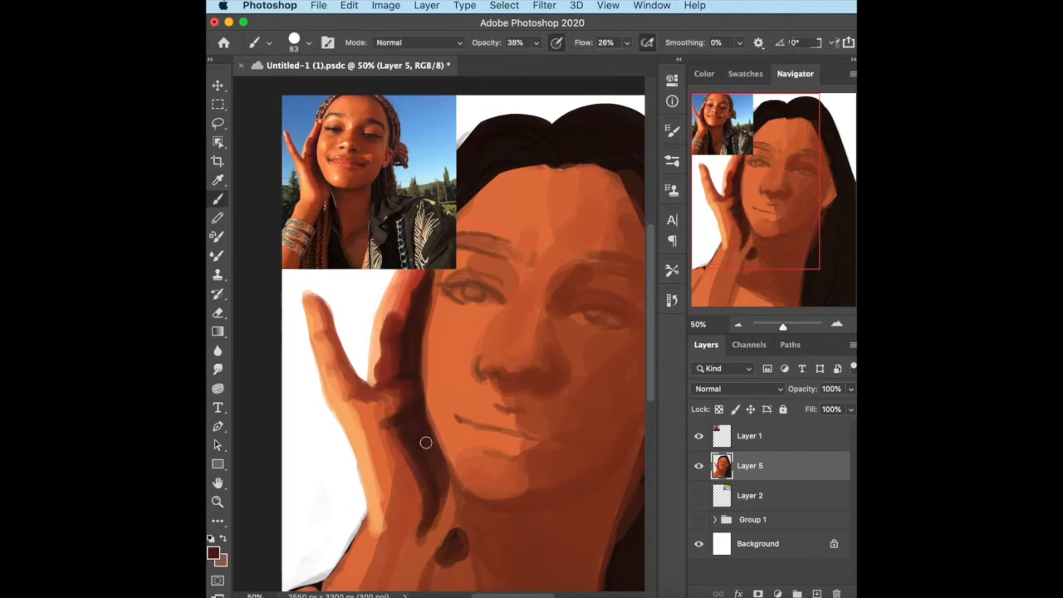
- Deepen the shadow between palm and cheek down to the wrist and repaint the palm with tones sampled from the photo
{"action": "left_click_drag", "start_coordinate": [403, 440], "coordinate": [427, 514]}
{"action": "scroll", "coordinate": [427, 515], "scroll_direction": "down", "scroll_amount": 2}
{"action": "left_click", "coordinate": [219, 181]}
{"action": "mouse_move", "coordinate": [402, 461]}
{"action": "left_mouse_down"}
{"action": "mouse_move", "coordinate": [374, 395]}
{"action": "mouse_move", "coordinate": [394, 472]}
{"action": "left_mouse_up"}
{"action": "scroll", "coordinate": [390, 432], "scroll_direction": "down", "scroll_amount": 1}
{"action": "left_click", "coordinate": [384, 419], "text": "alt"}
{"action": "left_click", "coordinate": [314, 192], "text": "alt"}
{"action": "scroll", "coordinate": [449, 415], "scroll_direction": "down", "scroll_amount": 2}
{"action": "left_click_drag", "start_coordinate": [477, 401], "coordinate": [459, 435]}
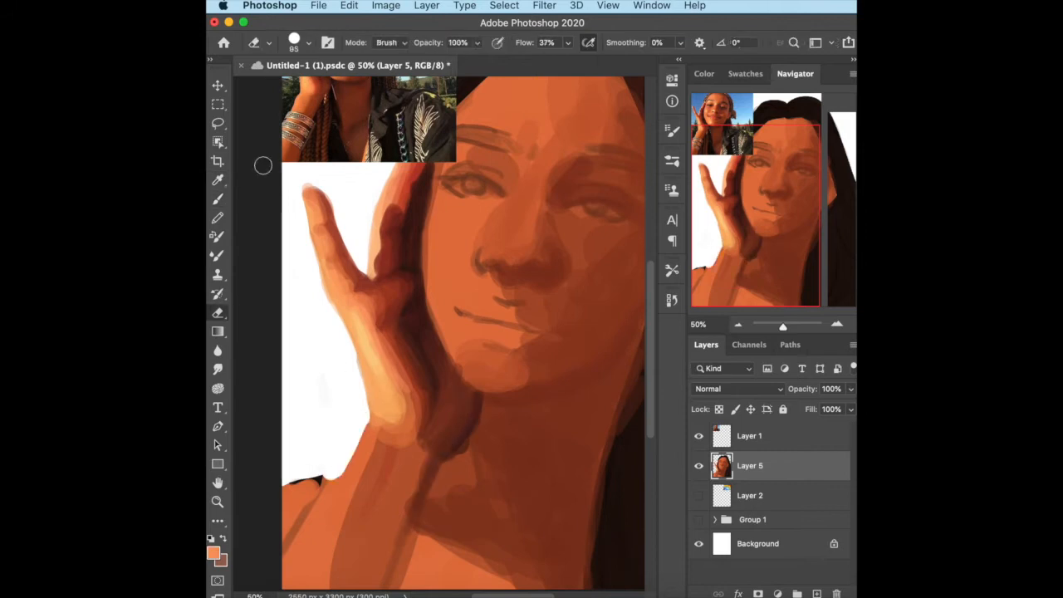
- Paint the forearm below the wrist in lighter and darker skin tones sampled from the reference photo
{"action": "key", "text": "b"}
{"action": "left_click_drag", "start_coordinate": [378, 432], "coordinate": [345, 498]}
{"action": "scroll", "coordinate": [365, 448], "scroll_direction": "down", "scroll_amount": 4}
{"action": "scroll", "coordinate": [333, 315], "scroll_direction": "up", "scroll_amount": 10}
{"action": "left_click", "coordinate": [304, 241], "text": "alt"}
{"action": "scroll", "coordinate": [408, 344], "scroll_direction": "down", "scroll_amount": 10}
{"action": "scroll", "coordinate": [408, 344], "scroll_direction": "up", "scroll_amount": 5}
{"action": "left_click_drag", "start_coordinate": [448, 445], "coordinate": [400, 574]}
- Paint the neck beside the wrist and darken the shadow along the underside of the jaw
{"action": "left_click_drag", "start_coordinate": [496, 531], "coordinate": [501, 574]}
{"action": "left_click_drag", "start_coordinate": [475, 513], "coordinate": [432, 543]}
{"action": "scroll", "coordinate": [448, 415], "scroll_direction": "up", "scroll_amount": 4}
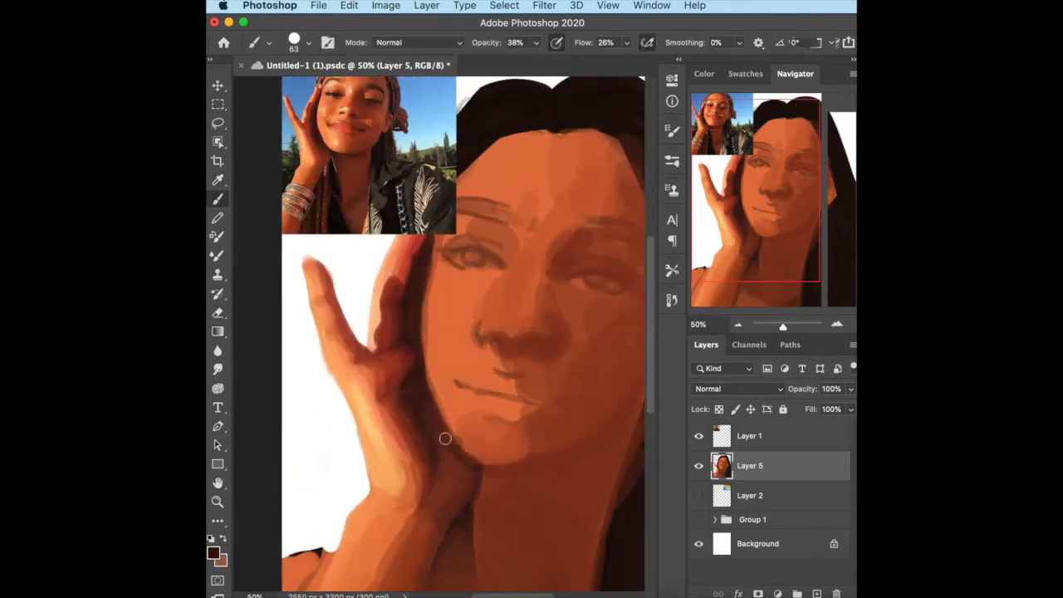
{"action": "left_click_drag", "start_coordinate": [441, 417], "coordinate": [590, 447]}
{"action": "left_click_drag", "start_coordinate": [493, 503], "coordinate": [490, 571]}
{"action": "scroll", "coordinate": [463, 334], "scroll_direction": "up", "scroll_amount": 4}
- Block in the upper and lower lips over the mouth line with reds sampled from the reference photo
{"action": "left_click", "coordinate": [379, 164], "text": "alt"}
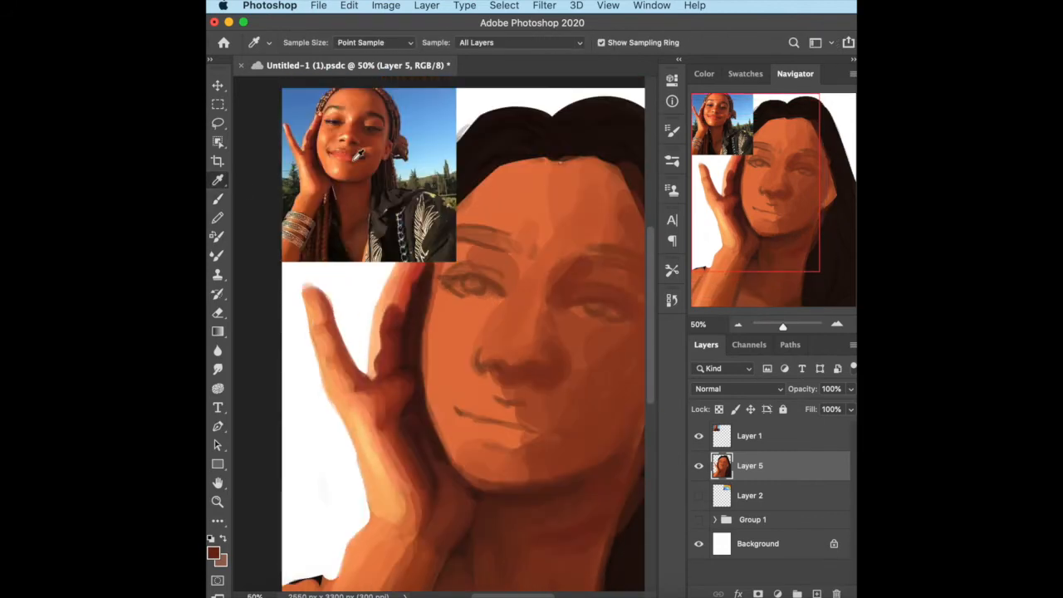
{"action": "mouse_move", "coordinate": [481, 407]}
{"action": "left_mouse_down"}
{"action": "mouse_move", "coordinate": [500, 446]}
{"action": "mouse_move", "coordinate": [474, 428]}
{"action": "left_mouse_up"}
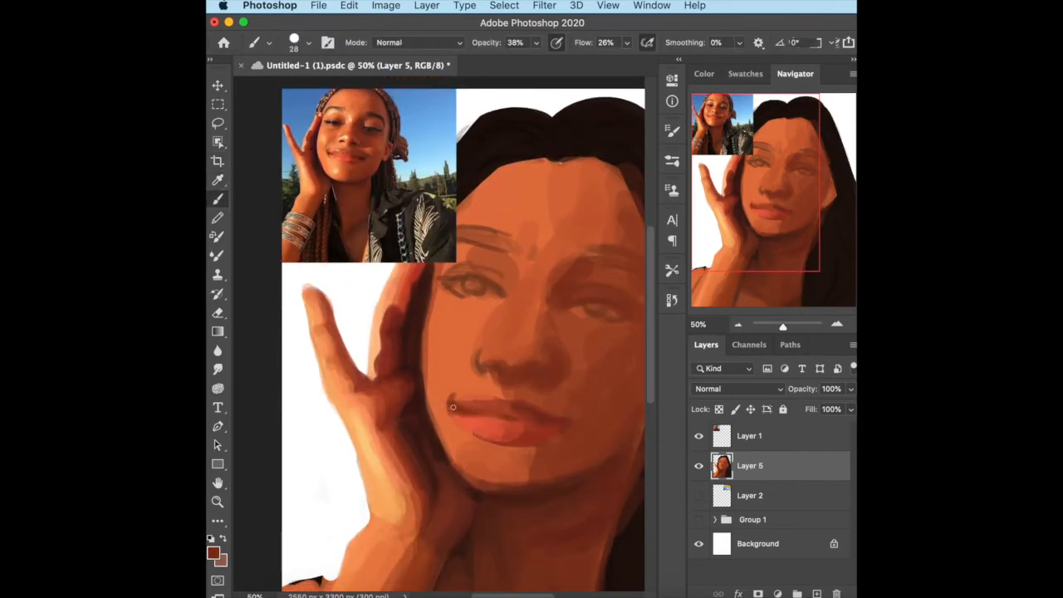
{"action": "scroll", "coordinate": [498, 332], "scroll_direction": "up", "scroll_amount": 1}
{"action": "left_click", "coordinate": [338, 154], "text": "alt"}
- Darken both corners of the mouth and the line between the lips with sampled dark tones
{"action": "left_click", "coordinate": [374, 233], "text": "alt"}
{"action": "left_click", "coordinate": [456, 416]}
{"action": "left_click", "coordinate": [465, 416], "text": "alt"}
{"action": "left_click", "coordinate": [566, 430]}
{"action": "scroll", "coordinate": [498, 374], "scroll_direction": "down", "scroll_amount": 1}
{"action": "left_click_drag", "start_coordinate": [490, 419], "coordinate": [547, 422]}
{"action": "scroll", "coordinate": [498, 374], "scroll_direction": "up", "scroll_amount": 1}
- Paint the patch of light on the shaded cheek with a lighter orange sampled from the reference photo
{"action": "left_click", "coordinate": [335, 160], "text": "alt"}
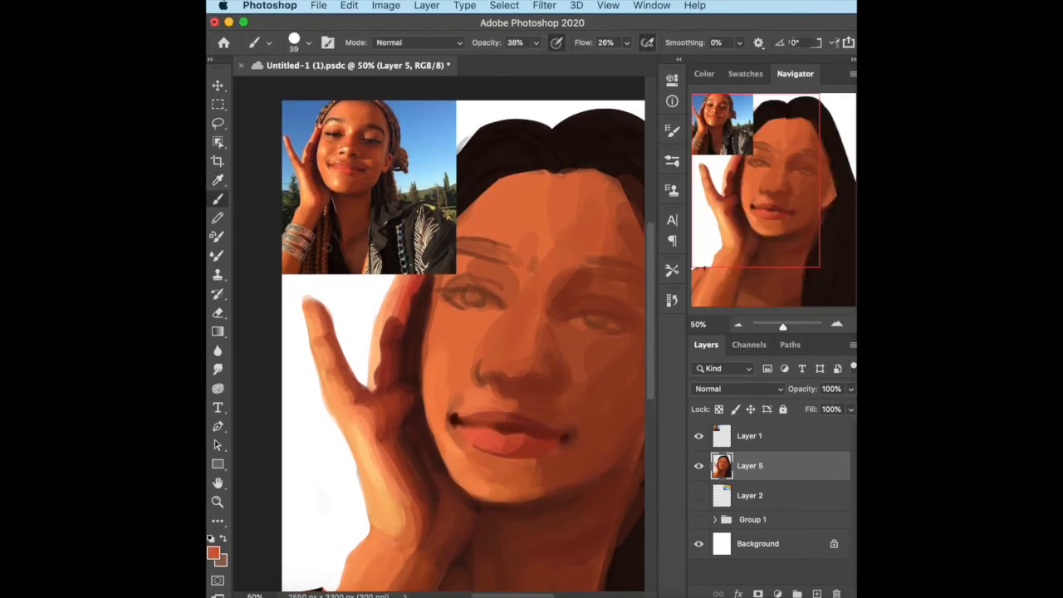
{"action": "scroll", "coordinate": [367, 161], "scroll_direction": "up", "scroll_amount": 1}
{"action": "left_click", "coordinate": [366, 161], "text": "alt"}
{"action": "scroll", "coordinate": [598, 391], "scroll_direction": "up", "scroll_amount": 2}
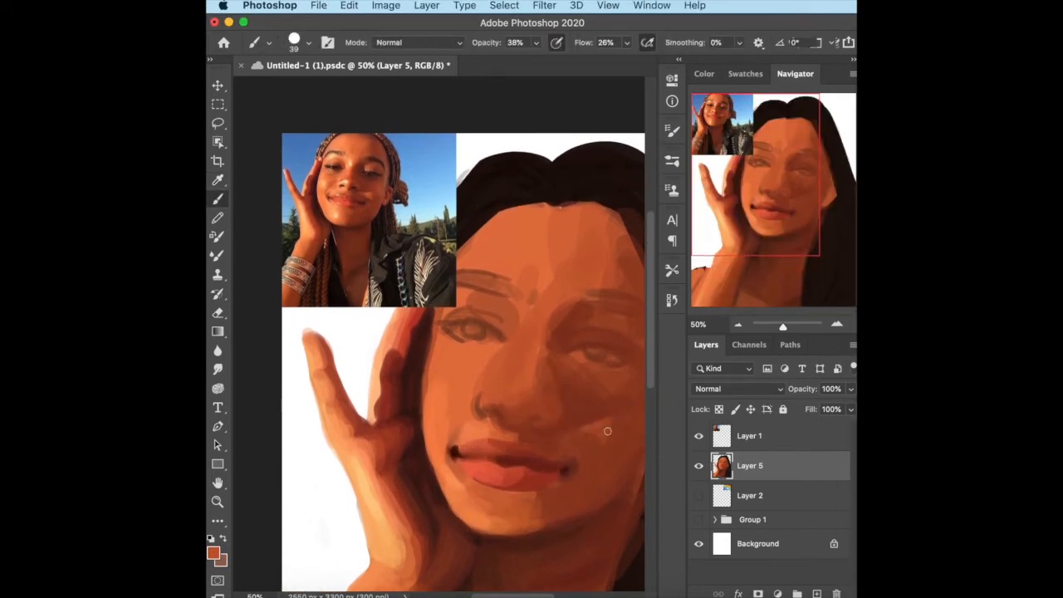
{"action": "left_click", "coordinate": [219, 202]}
{"action": "scroll", "coordinate": [536, 444], "scroll_direction": "down", "scroll_amount": 1}
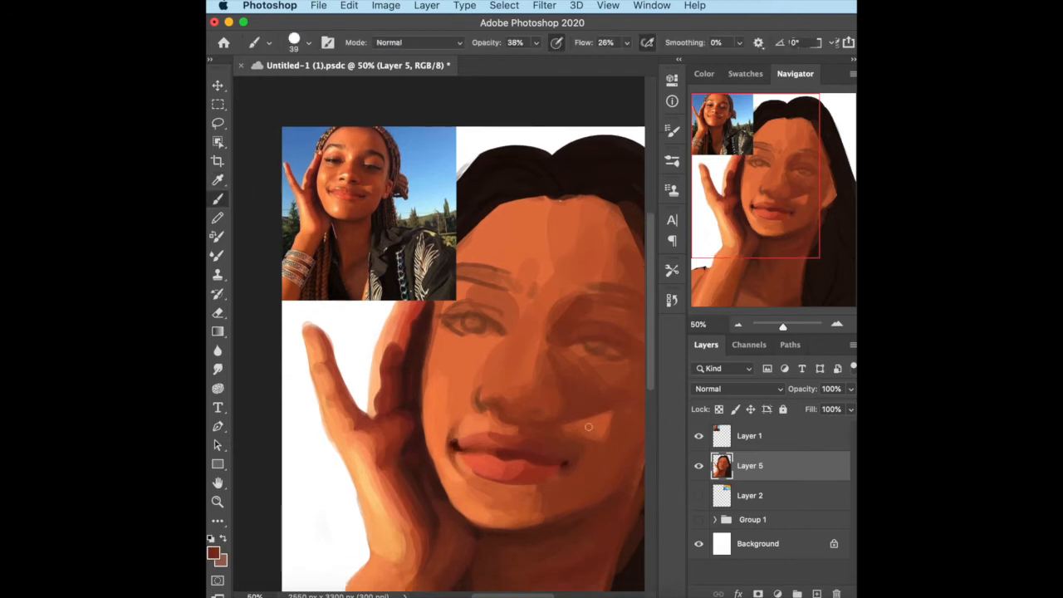
- Soften the lower lip and sample a warm skin tone from the photo for the chin area
{"action": "left_click_drag", "start_coordinate": [505, 457], "coordinate": [537, 471]}
{"action": "left_click", "coordinate": [353, 205], "text": "alt"}
{"action": "left_click", "coordinate": [218, 200]}
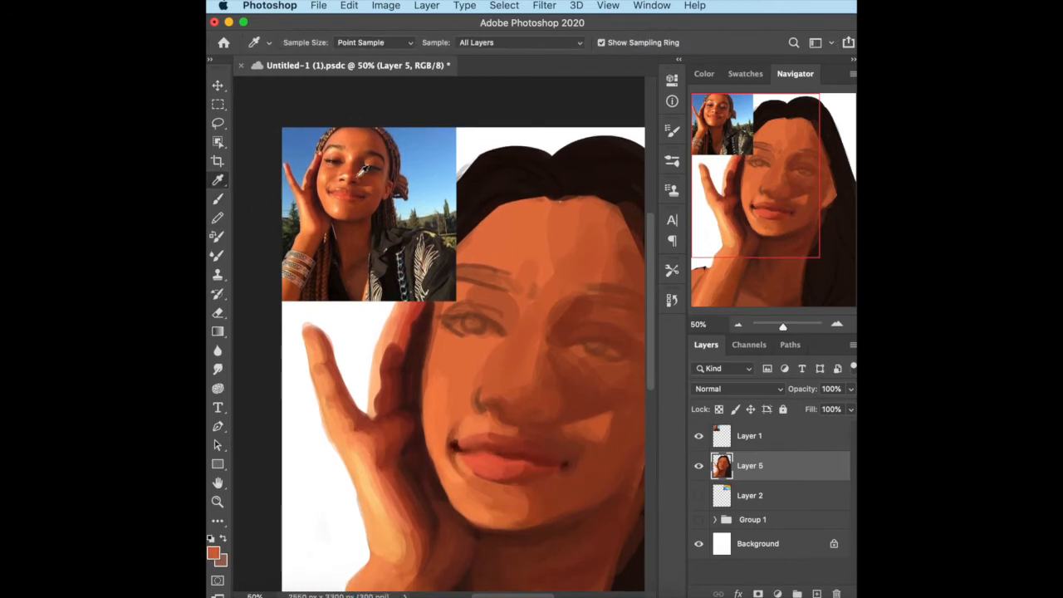
- Flip Layer 5 horizontally and define the nostrils and base of the nose in dark brown
{"action": "left_click", "coordinate": [349, 6]}
{"action": "mouse_move", "coordinate": [374, 342]}
{"action": "left_click", "coordinate": [615, 570]}
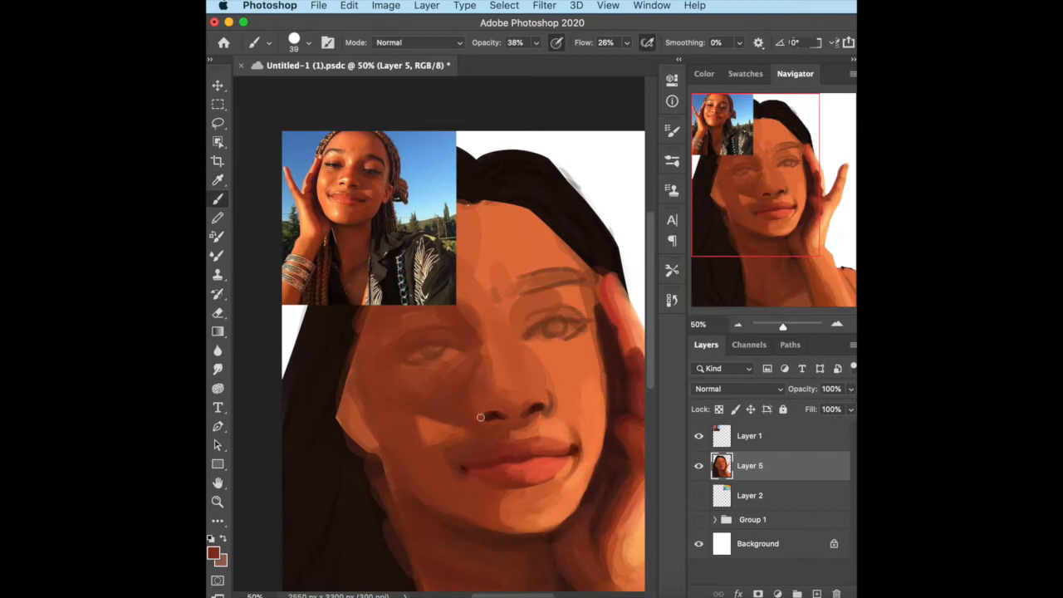
{"action": "left_click", "coordinate": [359, 193], "text": "alt"}
{"action": "left_click", "coordinate": [362, 190]}
{"action": "scroll", "coordinate": [362, 190], "scroll_direction": "up", "scroll_amount": 1}
- Brush a soft light orange highlight onto the chin below the lower lip
{"action": "left_click", "coordinate": [217, 199]}
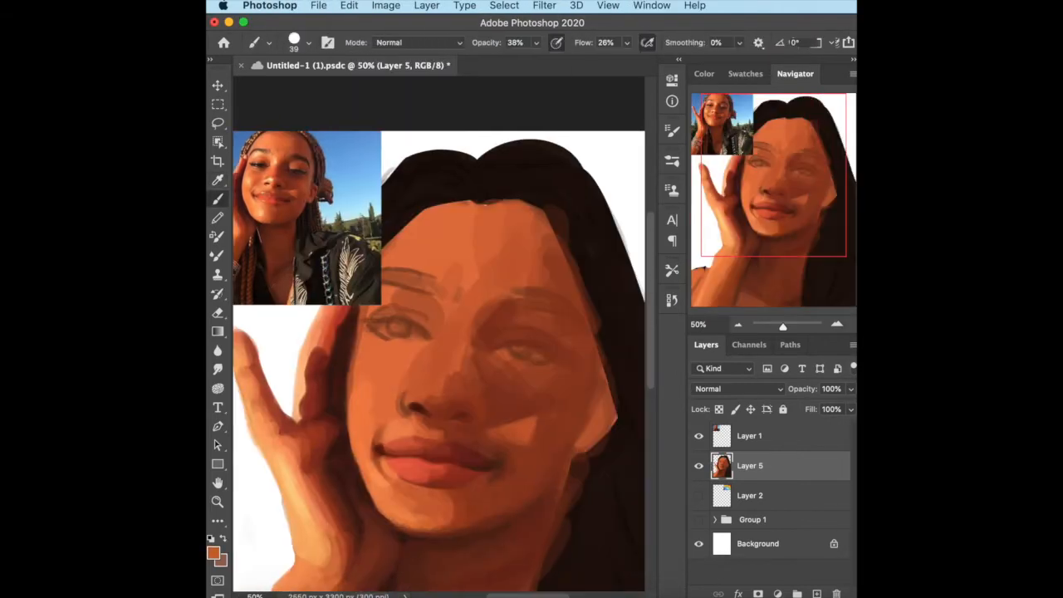
{"action": "left_click_drag", "start_coordinate": [401, 518], "coordinate": [412, 504]}
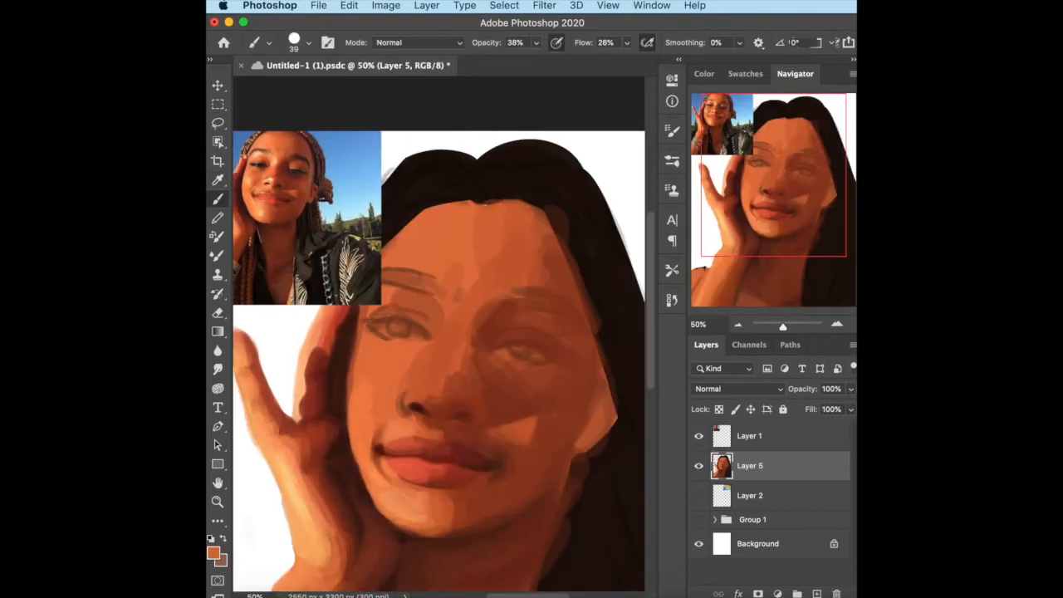
{"action": "scroll", "coordinate": [439, 361], "scroll_direction": "up", "scroll_amount": 1}
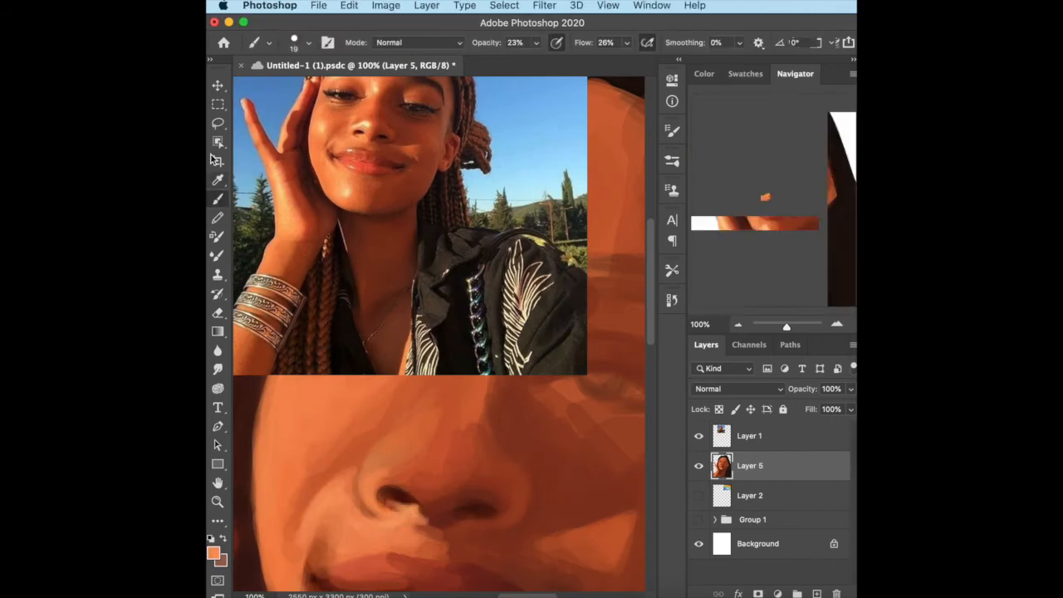
- Refine the nostrils, the philtrum and the edge of the upper lip at 23% brush opacity
{"action": "scroll", "coordinate": [483, 517], "scroll_direction": "down", "scroll_amount": 2}
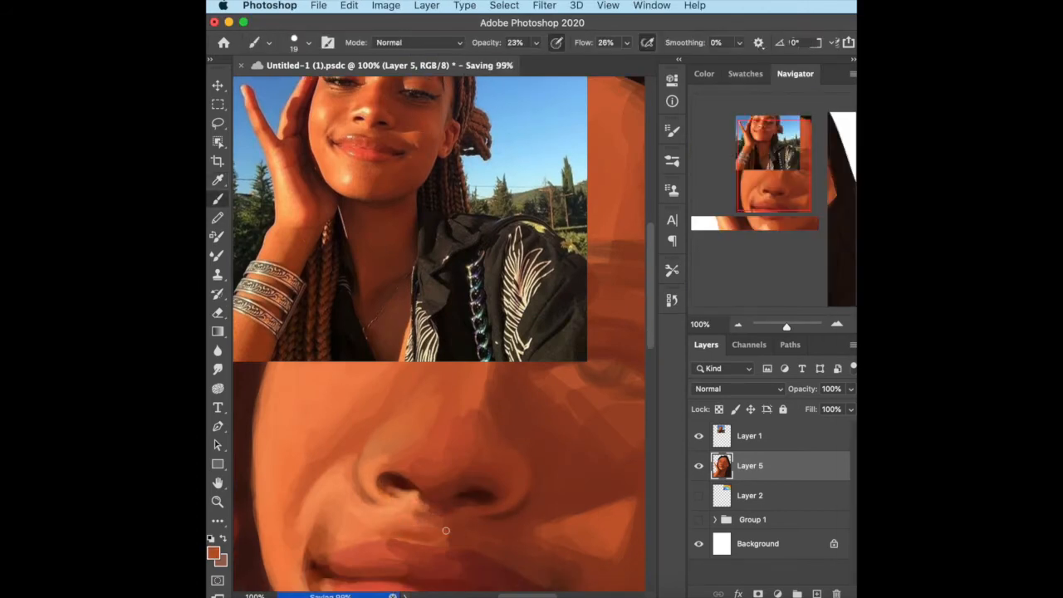
{"action": "scroll", "coordinate": [446, 530], "scroll_direction": "down", "scroll_amount": 5}
{"action": "key", "text": "b"}
{"action": "scroll", "coordinate": [438, 332], "scroll_direction": "up", "scroll_amount": 1}
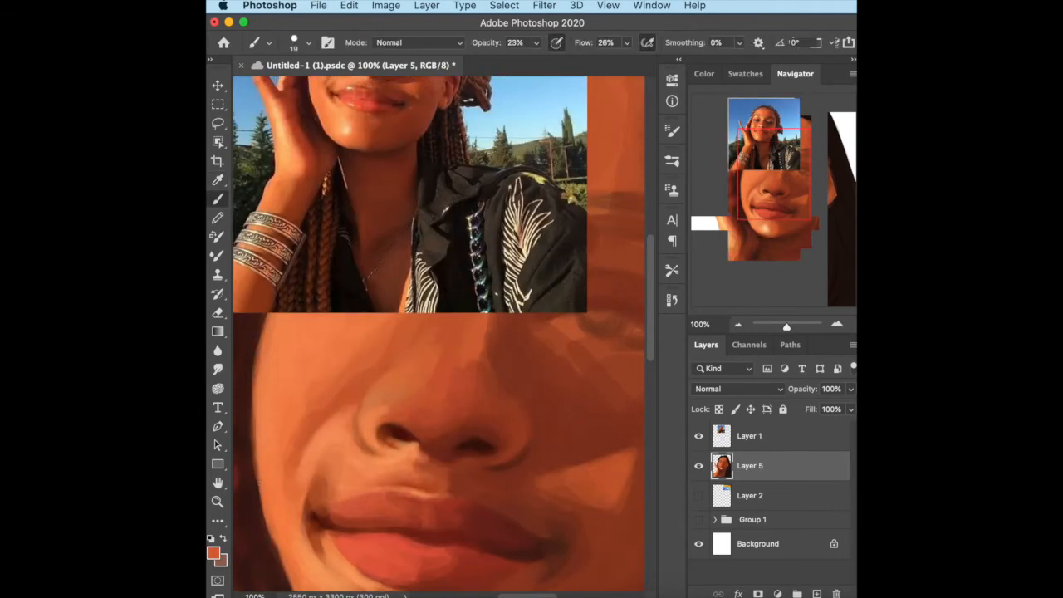
- Lighten the side and tip of the nose with a skin tone sampled from the painting
{"action": "scroll", "coordinate": [347, 455], "scroll_direction": "up", "scroll_amount": 5}
{"action": "left_click", "coordinate": [411, 449], "text": "alt"}
{"action": "left_click_drag", "start_coordinate": [370, 448], "coordinate": [411, 409]}
{"action": "scroll", "coordinate": [293, 472], "scroll_direction": "up", "scroll_amount": 2}
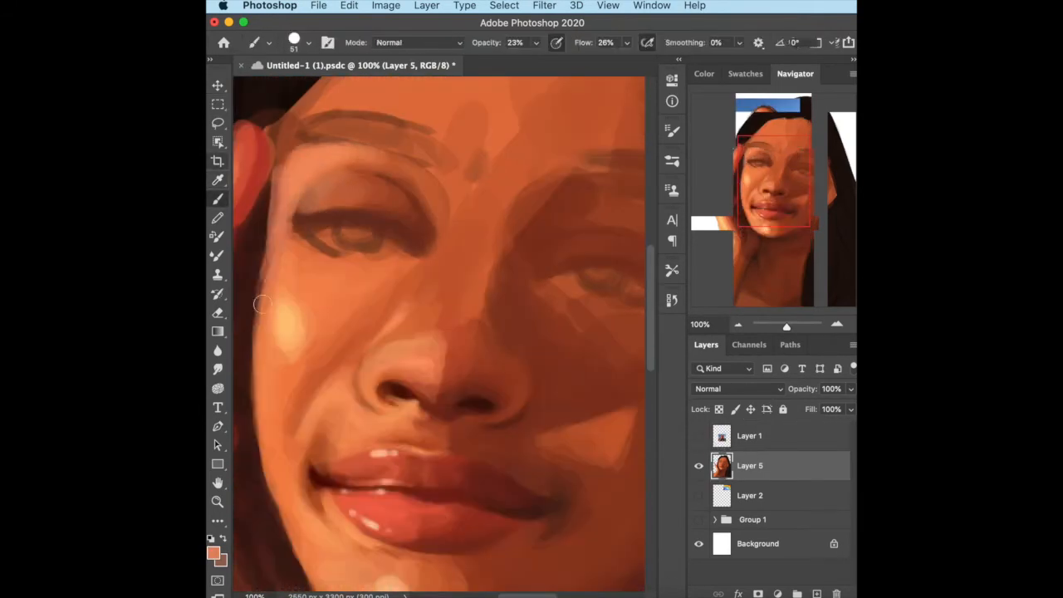
- Paint sampled skin tones under the eye nearest the hand, softening its rough sketch lines
{"action": "left_click", "coordinate": [214, 182]}
{"action": "left_click", "coordinate": [314, 252]}
{"action": "left_click", "coordinate": [218, 200]}
{"action": "scroll", "coordinate": [365, 274], "scroll_direction": "up", "scroll_amount": 1}
{"action": "left_click_drag", "start_coordinate": [309, 277], "coordinate": [390, 279]}
{"action": "left_click", "coordinate": [217, 180]}
{"action": "left_click", "coordinate": [410, 470]}
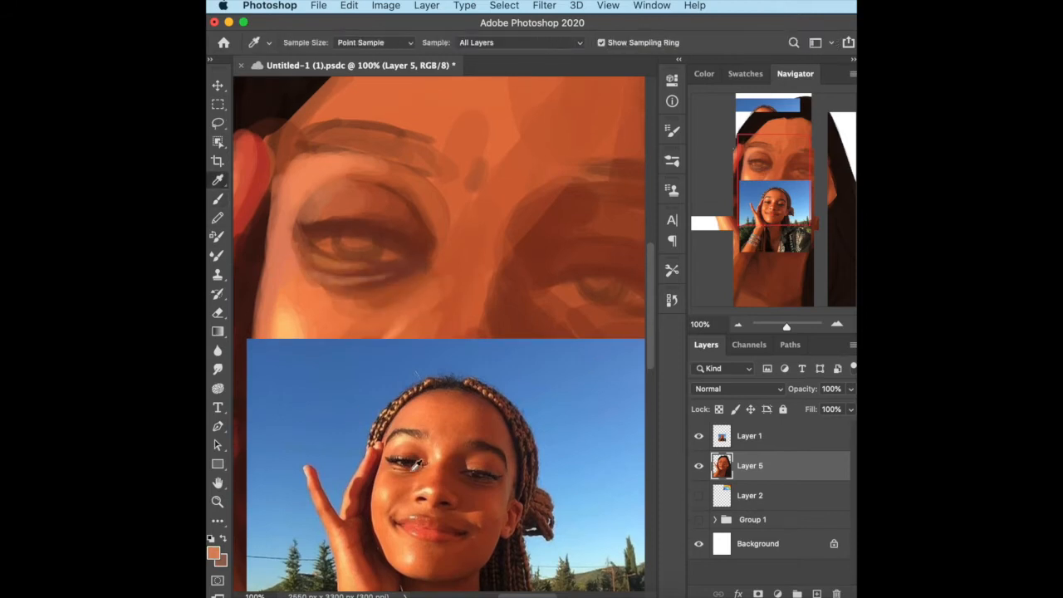
- Paint the dark upper lash line, iris and eye white of the eye nearest the hand
{"action": "scroll", "coordinate": [398, 460], "scroll_direction": "down", "scroll_amount": 2}
{"action": "left_click", "coordinate": [217, 199]}
{"action": "scroll", "coordinate": [357, 224], "scroll_direction": "up", "scroll_amount": 1}
{"action": "mouse_move", "coordinate": [309, 212]}
{"action": "left_mouse_down"}
{"action": "mouse_move", "coordinate": [398, 225]}
{"action": "mouse_move", "coordinate": [382, 222]}
{"action": "mouse_move", "coordinate": [397, 235]}
{"action": "left_mouse_up"}
{"action": "left_click", "coordinate": [218, 180]}
{"action": "left_click", "coordinate": [218, 199]}
{"action": "scroll", "coordinate": [349, 232], "scroll_direction": "down", "scroll_amount": 1}
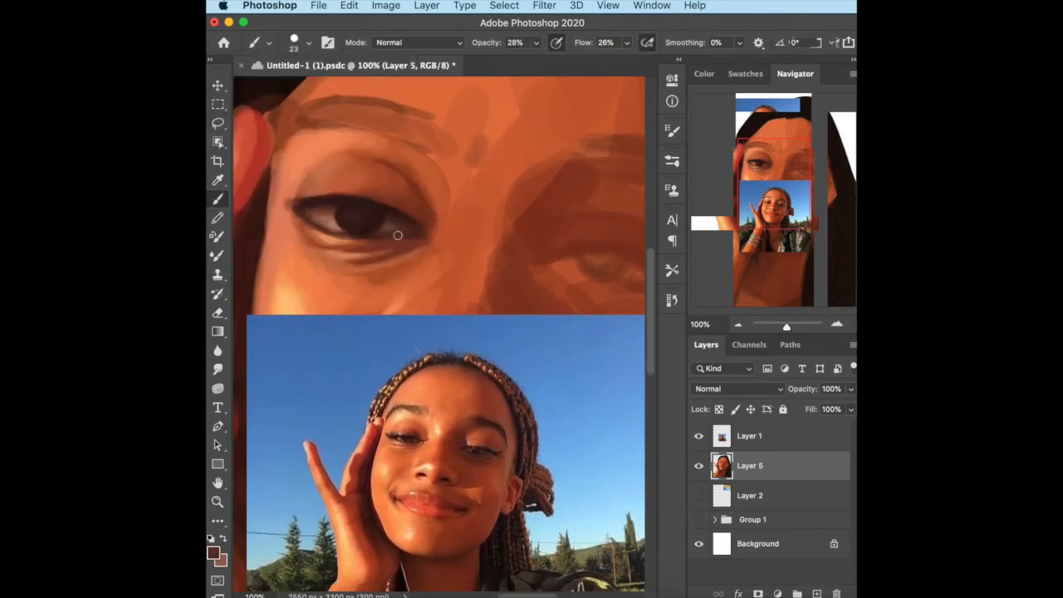
- Refine the outer corner of the eye nearest the hand and add dark eyelashes with a smaller brush
{"action": "left_click_drag", "start_coordinate": [300, 209], "coordinate": [330, 232]}
{"action": "left_click", "coordinate": [331, 233], "text": "alt"}
{"action": "scroll", "coordinate": [331, 232], "scroll_direction": "up", "scroll_amount": 1}
{"action": "key", "text": "super+z"}
{"action": "left_click", "coordinate": [314, 206], "text": "alt"}
{"action": "key", "text": "bracketleft"}
{"action": "key", "text": "bracketleft"}
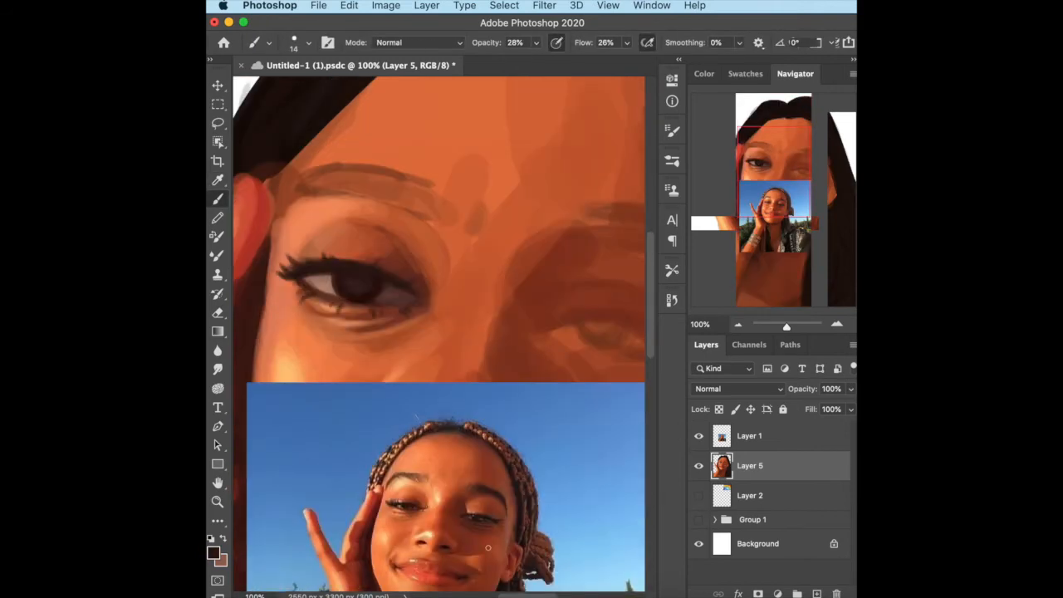
- Paint a light orange highlight between the eye and nose bridge with a larger brush, and outline the other eye
{"action": "left_click", "coordinate": [332, 282], "text": "alt"}
{"action": "scroll", "coordinate": [348, 283], "scroll_direction": "down", "scroll_amount": 1}
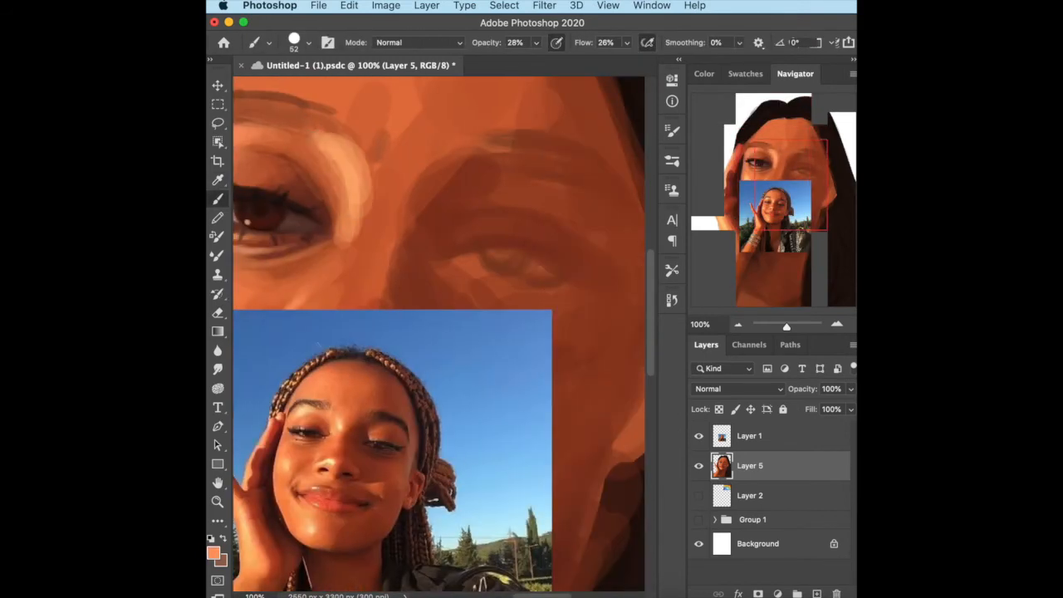
{"action": "scroll", "coordinate": [439, 333], "scroll_direction": "down", "scroll_amount": 1}
{"action": "key", "text": "bracketright"}
{"action": "key", "text": "bracketright"}
{"action": "key", "text": "bracketright"}
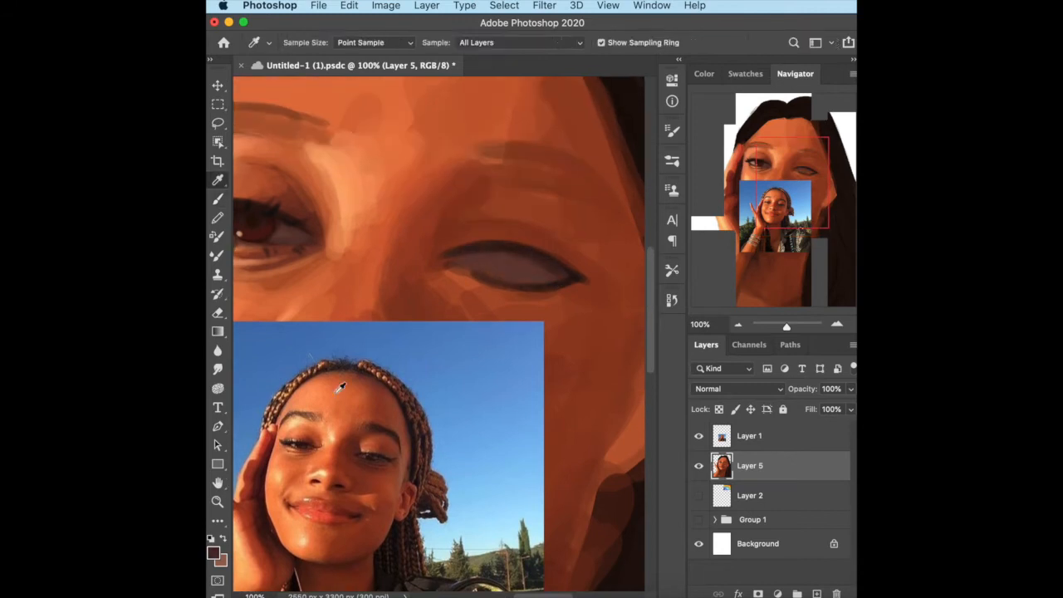
- Shade the skin around the eye on the shaded side, deepening its inner corner with sampled brown
{"action": "left_click", "coordinate": [443, 273], "text": "alt"}
{"action": "scroll", "coordinate": [444, 273], "scroll_direction": "down", "scroll_amount": 1}
{"action": "scroll", "coordinate": [450, 304], "scroll_direction": "up", "scroll_amount": 1}
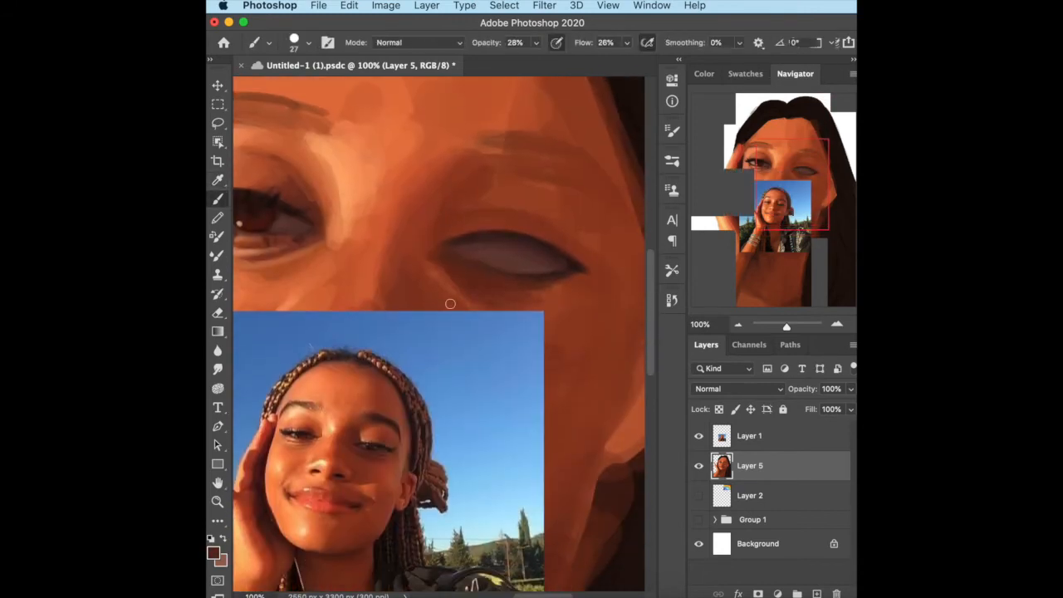
{"action": "left_click_drag", "start_coordinate": [446, 236], "coordinate": [455, 236]}
{"action": "left_click", "coordinate": [451, 236], "text": "alt"}
- Lighten the upper eyelid on the shaded side of the face with sampled orange-brown tones
{"action": "left_click", "coordinate": [596, 238], "text": "alt"}
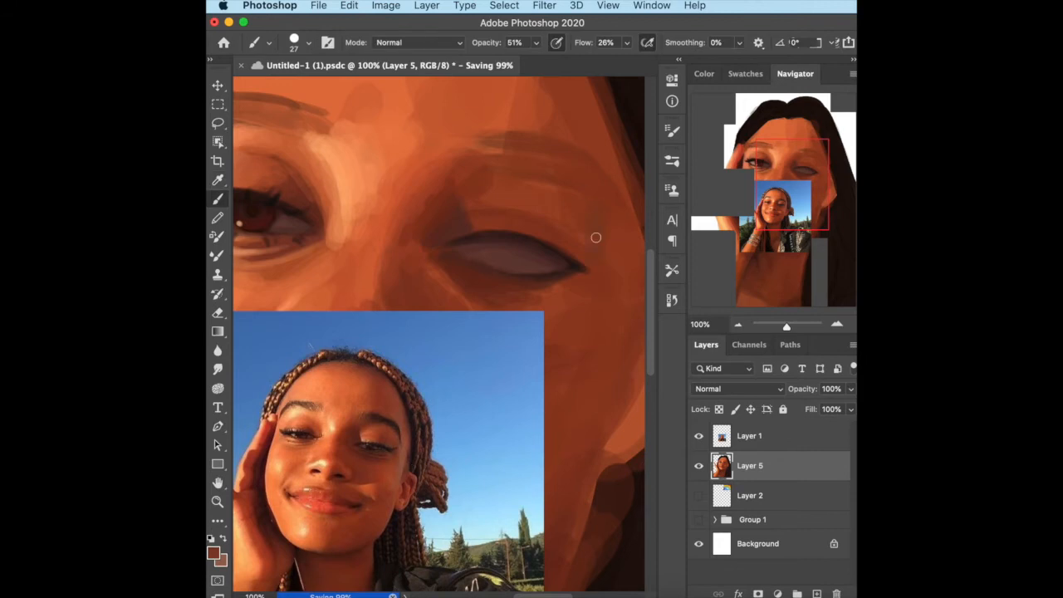
{"action": "scroll", "coordinate": [652, 300], "scroll_direction": "down", "scroll_amount": 1}
{"action": "left_click", "coordinate": [528, 194], "text": "alt"}
{"action": "left_click", "coordinate": [528, 195], "text": "alt"}
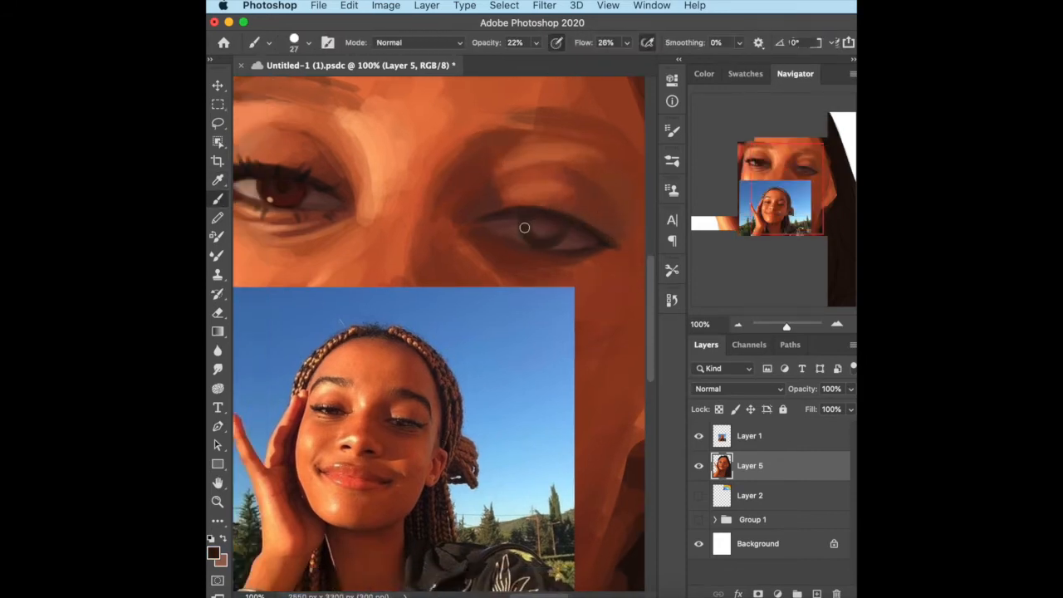
- Paint the iris and pupil of the shaded-side eye with sampled dark colours at 40% brush opacity
{"action": "left_click_drag", "start_coordinate": [524, 227], "coordinate": [555, 236]}
{"action": "left_click", "coordinate": [324, 282], "text": "alt"}
{"action": "scroll", "coordinate": [325, 283], "scroll_direction": "up", "scroll_amount": 1}
{"action": "left_click", "coordinate": [308, 42]}
{"action": "key", "text": "4"}
{"action": "left_click", "coordinate": [532, 230]}
{"action": "scroll", "coordinate": [532, 229], "scroll_direction": "down", "scroll_amount": 1}
{"action": "left_click", "coordinate": [289, 207], "text": "alt"}
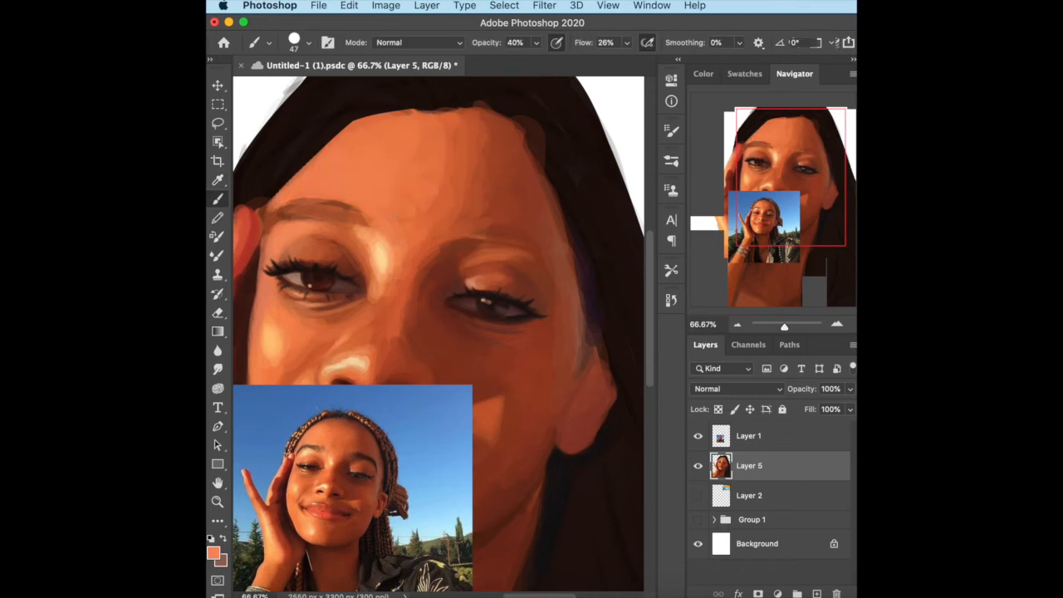
{"action": "key", "text": "i"}
{"action": "left_click", "coordinate": [313, 447]}
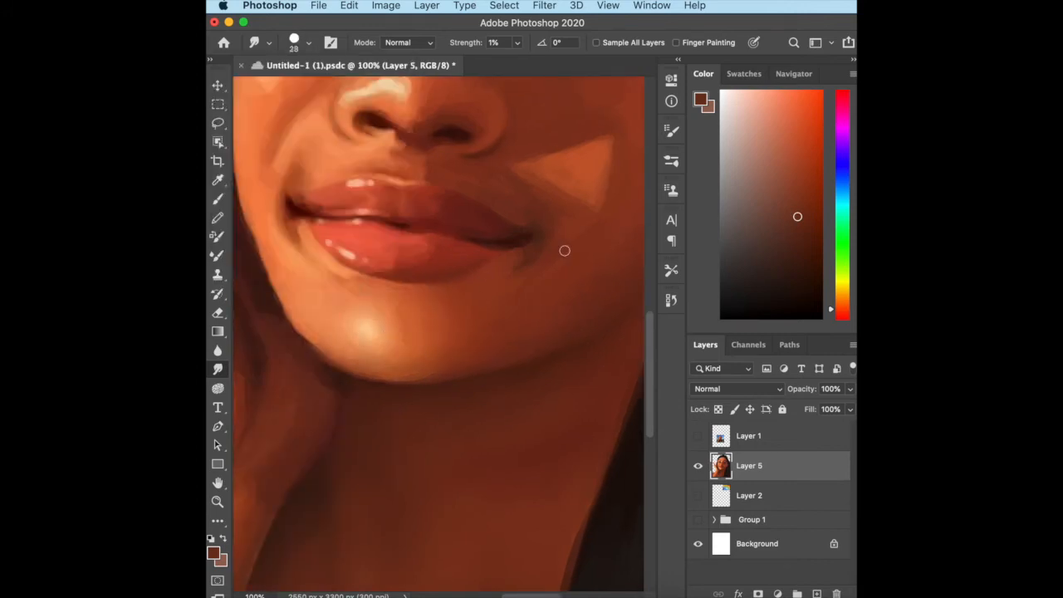
- Blend the skin around the mouth and nose with the Smudge tool at 1% strength, reducing its size to 20
{"action": "scroll", "coordinate": [460, 173], "scroll_direction": "up", "scroll_amount": 4}
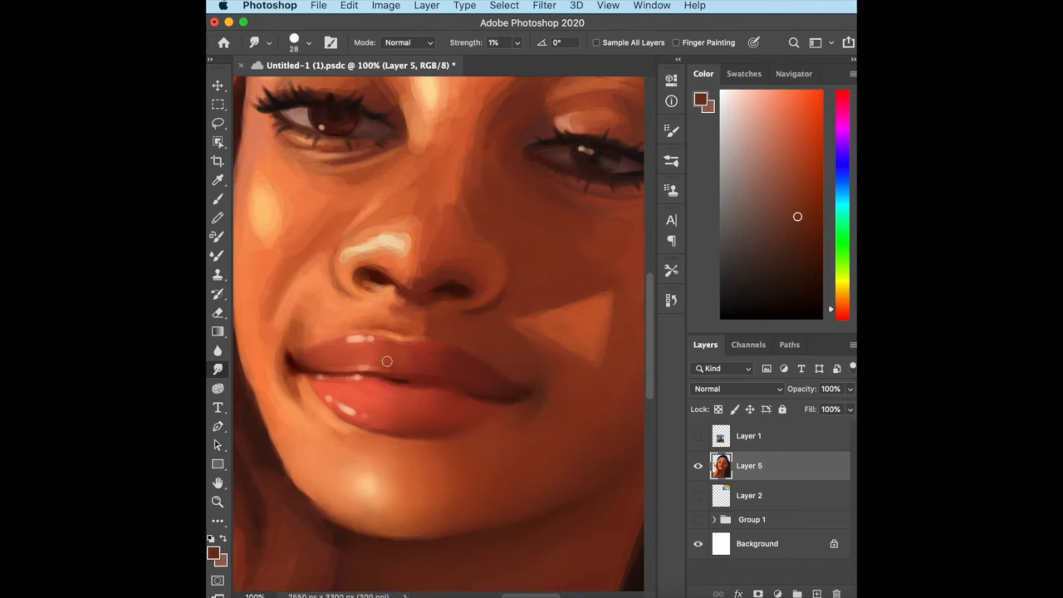
{"action": "left_click", "coordinate": [793, 73]}
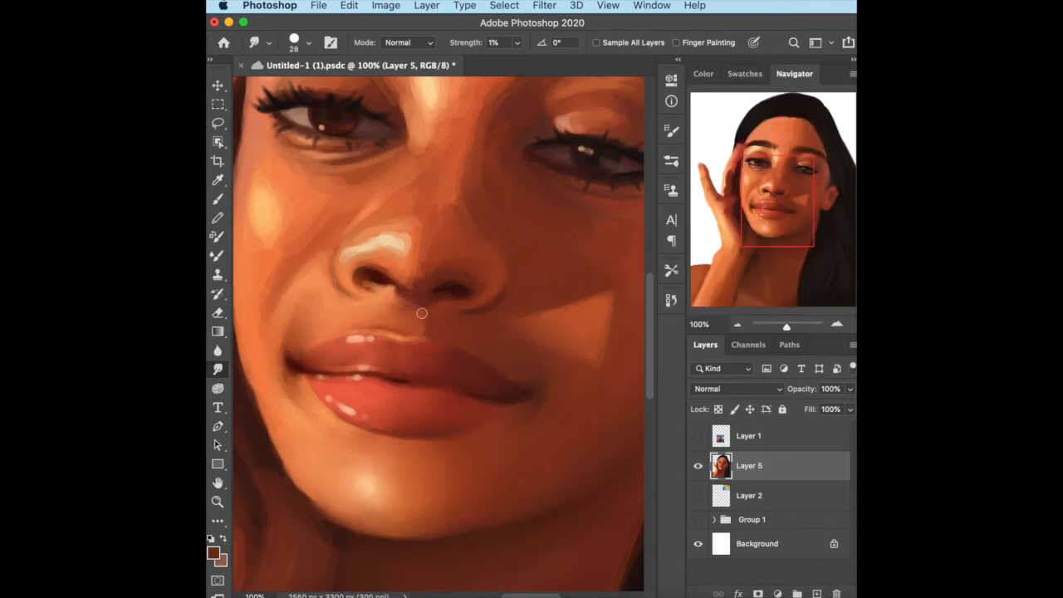
{"action": "key", "text": "bracketleft"}
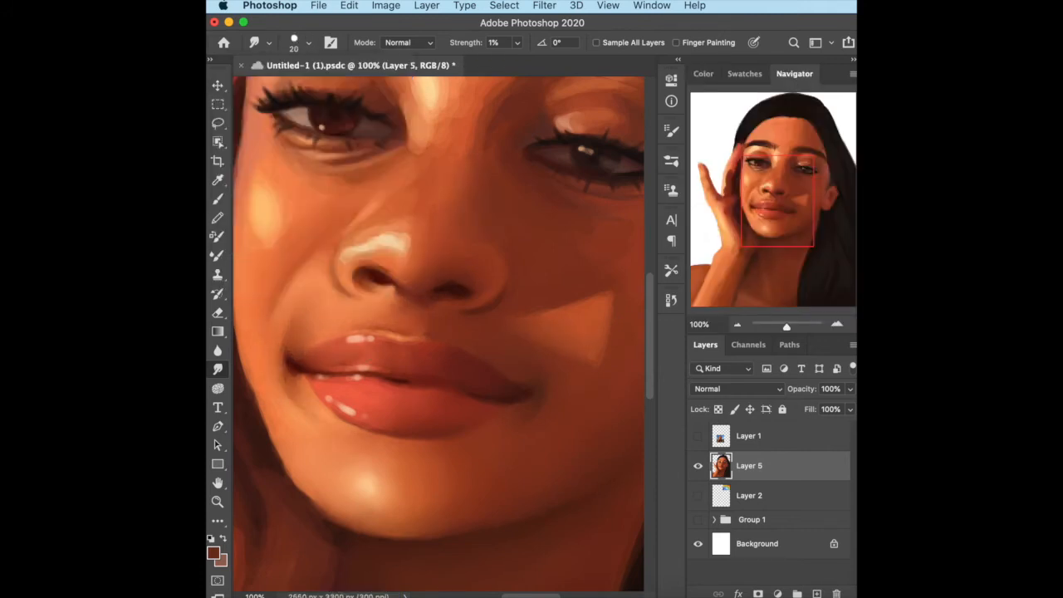
{"action": "scroll", "coordinate": [650, 317], "scroll_direction": "up", "scroll_amount": 4}
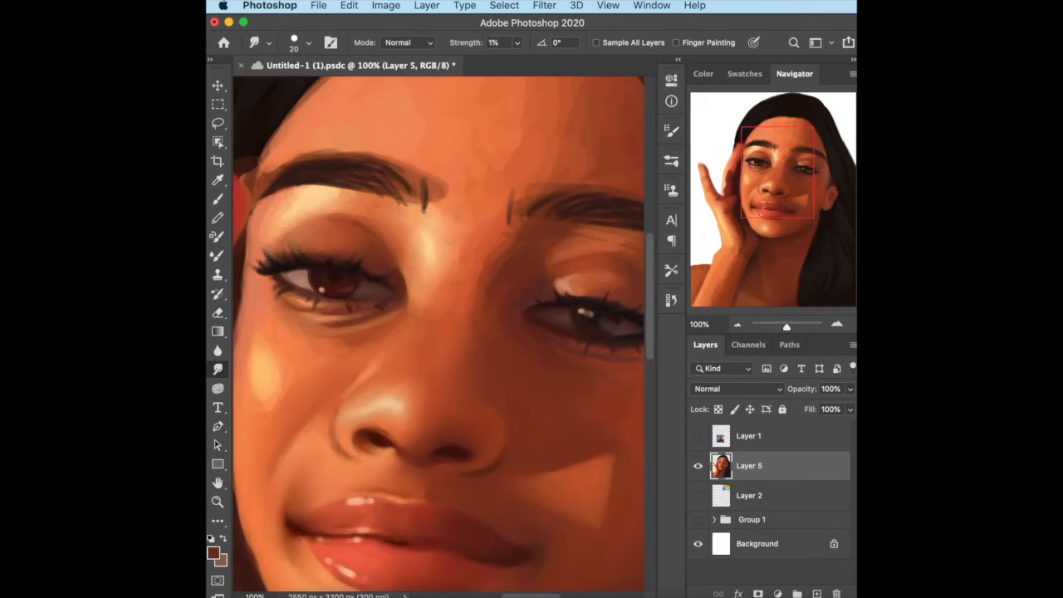
- Smudge the cheek, temple and forehead tones smooth, adjusting the size of the Smudge brush
{"action": "mouse_move", "coordinate": [514, 595]}
{"action": "left_mouse_down"}
{"action": "mouse_move", "coordinate": [490, 596]}
{"action": "mouse_move", "coordinate": [534, 595]}
{"action": "left_mouse_up"}
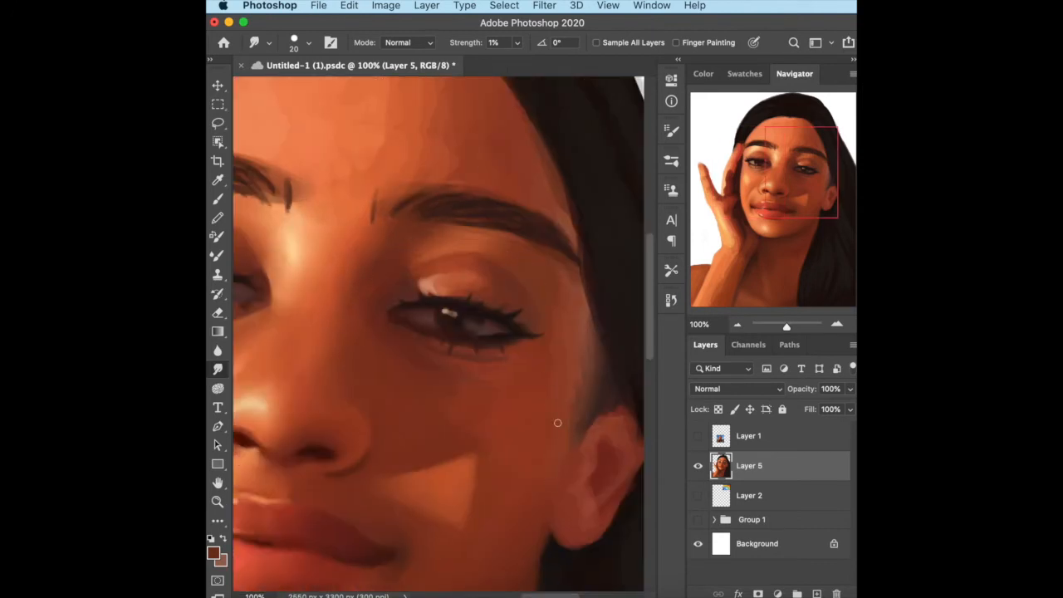
{"action": "left_click", "coordinate": [308, 42]}
{"action": "left_click", "coordinate": [308, 88]}
{"action": "key", "text": "Return"}
{"action": "scroll", "coordinate": [394, 111], "scroll_direction": "up", "scroll_amount": 3}
- Draw fine dark hairs along both eyebrows with a 9 px brush at 45% opacity
{"action": "scroll", "coordinate": [549, 297], "scroll_direction": "left", "scroll_amount": 3}
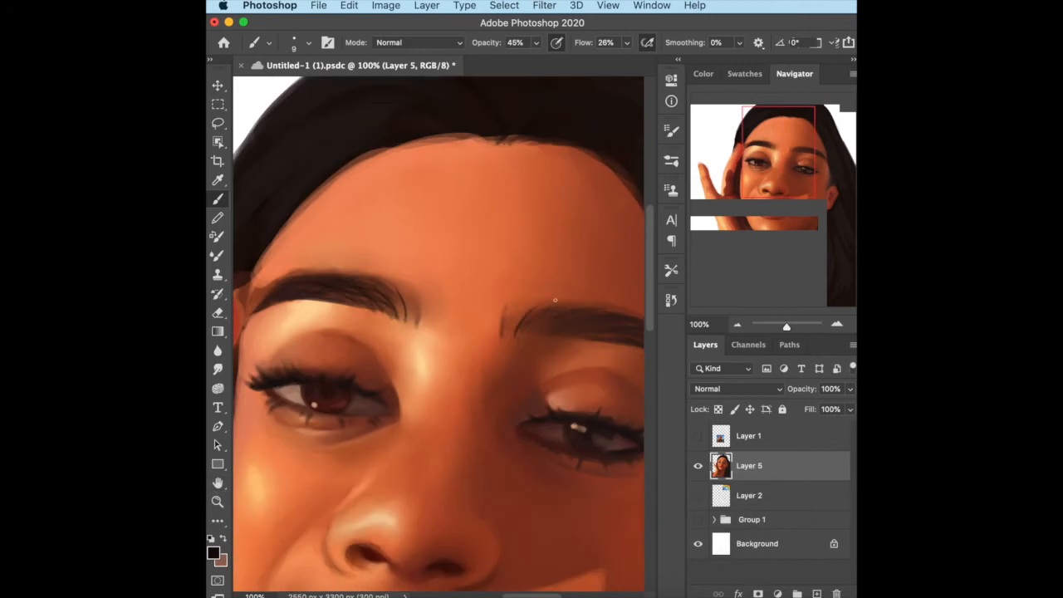
{"action": "scroll", "coordinate": [555, 300], "scroll_direction": "right", "scroll_amount": 4}
{"action": "scroll", "coordinate": [490, 328], "scroll_direction": "left", "scroll_amount": 7}
{"action": "scroll", "coordinate": [473, 324], "scroll_direction": "down", "scroll_amount": 3}
- Blend the raised finger with the Smudge tool and touch it up with light orange sampled from the hand
{"action": "left_click", "coordinate": [217, 179]}
{"action": "left_click", "coordinate": [218, 368]}
{"action": "scroll", "coordinate": [353, 466], "scroll_direction": "down", "scroll_amount": 5}
{"action": "scroll", "coordinate": [356, 266], "scroll_direction": "left", "scroll_amount": 4}
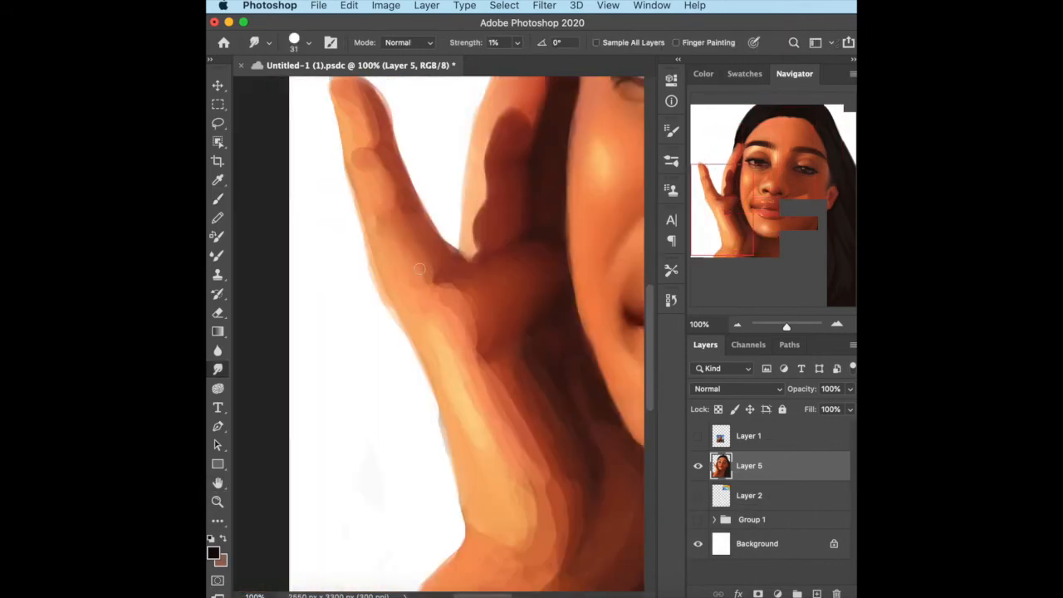
{"action": "scroll", "coordinate": [350, 136], "scroll_direction": "up", "scroll_amount": 2}
{"action": "key", "text": "e"}
{"action": "left_click", "coordinate": [218, 179]}
{"action": "left_click", "coordinate": [448, 399]}
{"action": "key", "text": "b"}
{"action": "scroll", "coordinate": [651, 420], "scroll_direction": "down", "scroll_amount": 2}
- Blend the hand, wrist, forearm and shoulder tones smooth with the Smudge tool at 1% strength and size 31
{"action": "left_click", "coordinate": [218, 369]}
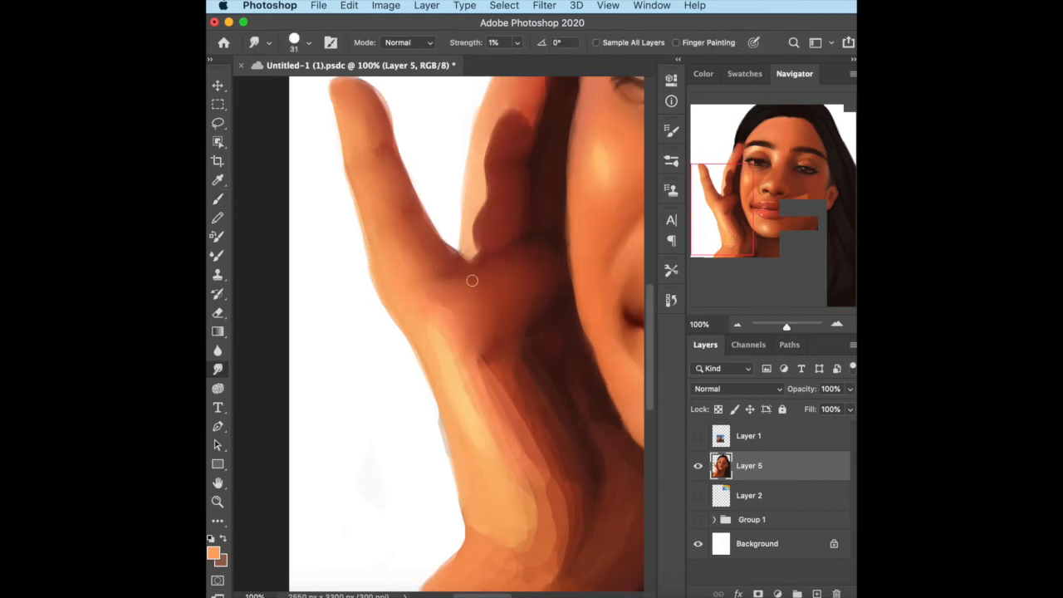
{"action": "scroll", "coordinate": [473, 283], "scroll_direction": "down", "scroll_amount": 5}
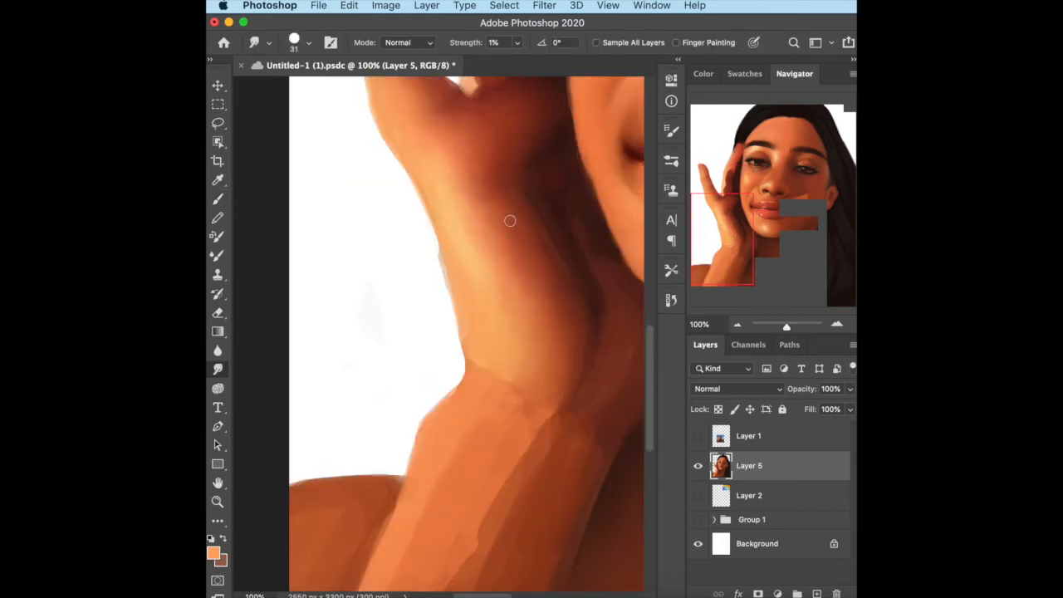
{"action": "scroll", "coordinate": [538, 249], "scroll_direction": "down", "scroll_amount": 5}
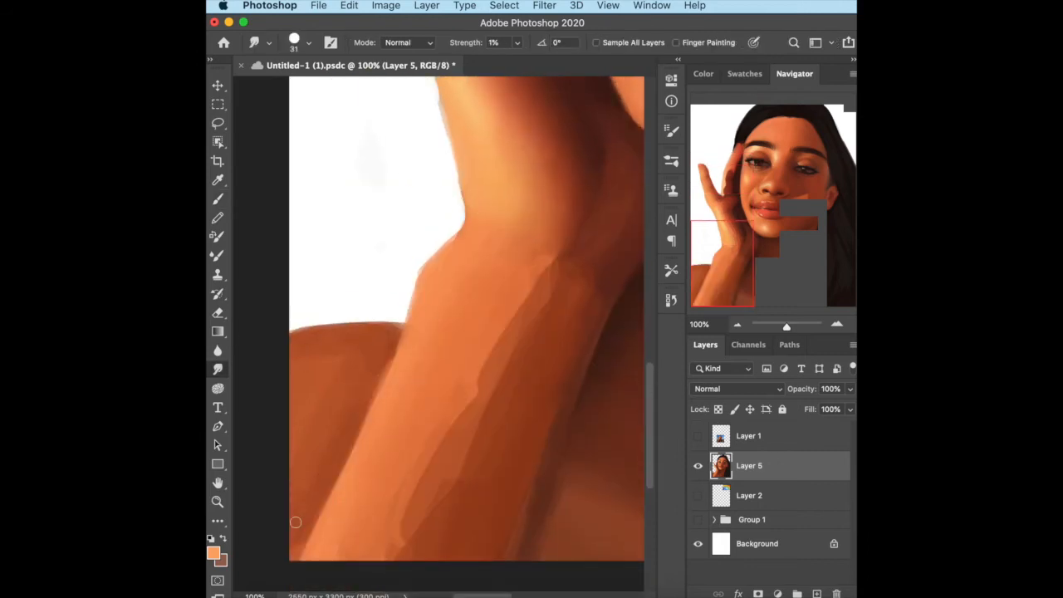
{"action": "scroll", "coordinate": [495, 566], "scroll_direction": "right", "scroll_amount": 4}
{"action": "left_click", "coordinate": [217, 180]}
{"action": "left_click", "coordinate": [217, 369]}
{"action": "key", "text": "super+0"}
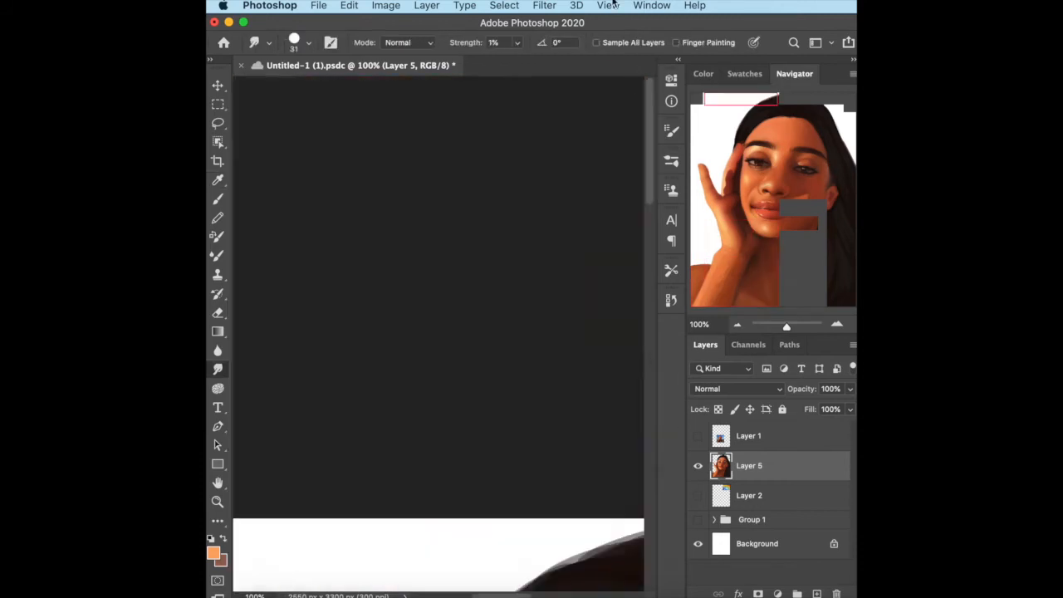
- Paint loose dark strands along the hair's outer edges with a brush at 45% opacity, starting at 23 px and reducing its size
{"action": "left_click", "coordinate": [217, 198]}
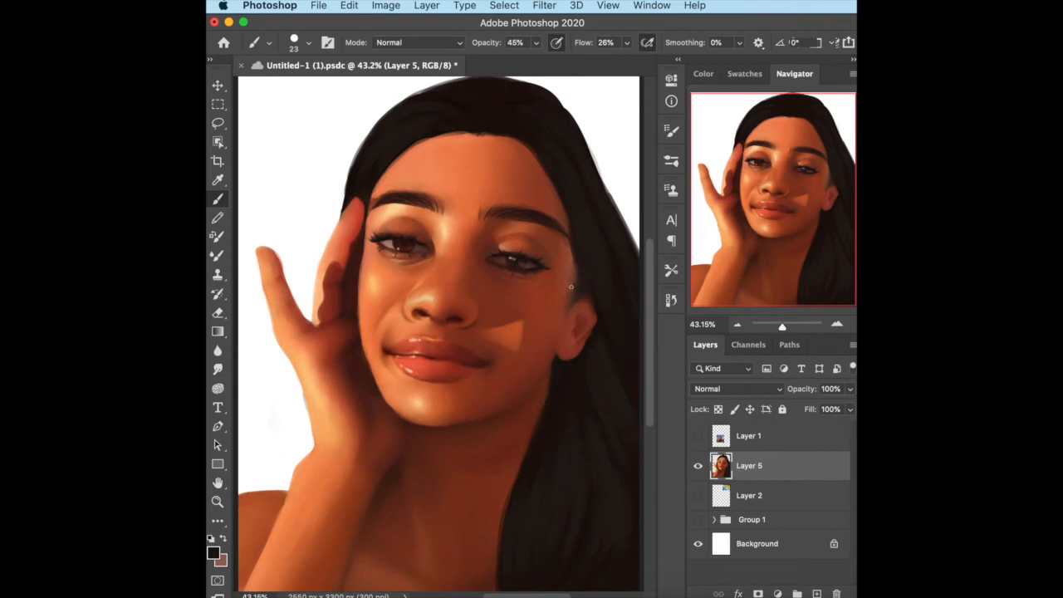
{"action": "scroll", "coordinate": [346, 197], "scroll_direction": "up", "scroll_amount": 3}
{"action": "scroll", "coordinate": [346, 197], "scroll_direction": "right", "scroll_amount": 4}
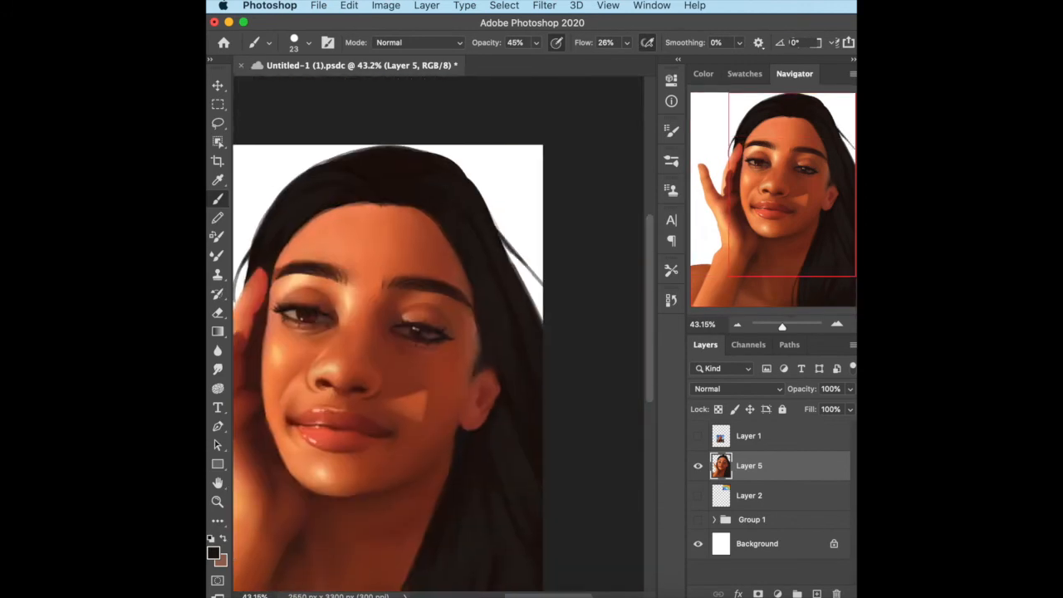
{"action": "scroll", "coordinate": [429, 386], "scroll_direction": "down", "scroll_amount": 4}
{"action": "left_click_drag", "start_coordinate": [419, 416], "coordinate": [400, 442]}
{"action": "scroll", "coordinate": [418, 415], "scroll_direction": "up", "scroll_amount": 3}
{"action": "scroll", "coordinate": [418, 415], "scroll_direction": "left", "scroll_amount": 3}
{"action": "key", "text": "bracketleft"}
{"action": "key", "text": "bracketleft"}
{"action": "key", "text": "bracketleft"}
{"action": "scroll", "coordinate": [438, 332], "scroll_direction": "down", "scroll_amount": 5}
{"action": "scroll", "coordinate": [533, 156], "scroll_direction": "up", "scroll_amount": 5}
{"action": "scroll", "coordinate": [533, 157], "scroll_direction": "down", "scroll_amount": 5}
- Letter LOVE IS LOVE in dark round dots on the cheek below the eye, on a layer of its own
{"action": "key", "text": "bracketright"}
{"action": "key", "text": "bracketright"}
{"action": "key", "text": "bracketright"}
{"action": "key", "text": "bracketright"}
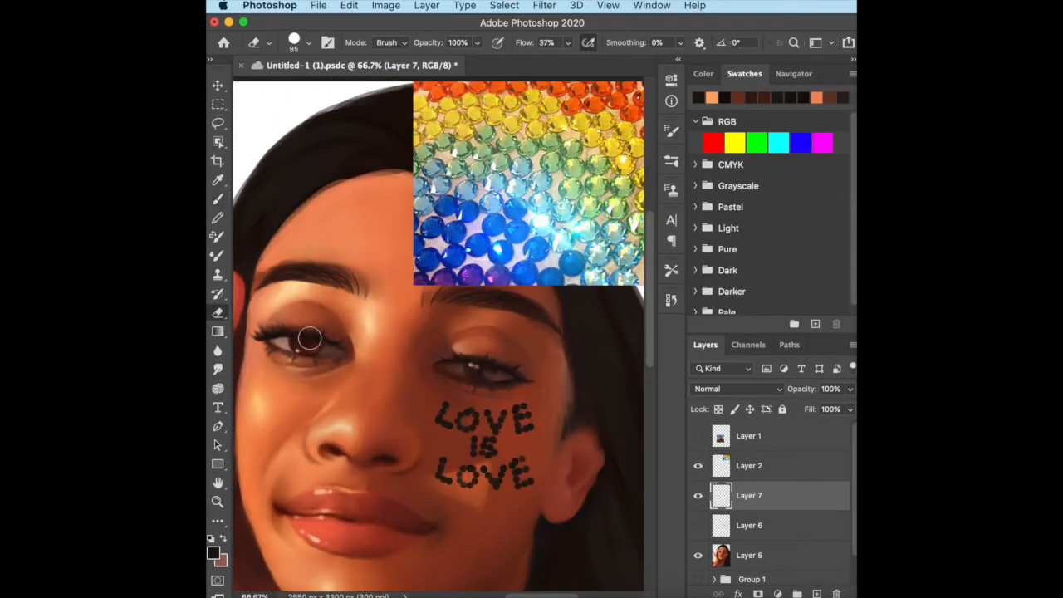
- Colour the lettering's dots in rainbow hues sampled from the rhinestone photo, using 19 and 12 px brushes at 100% opacity
{"action": "left_click", "coordinate": [308, 42]}
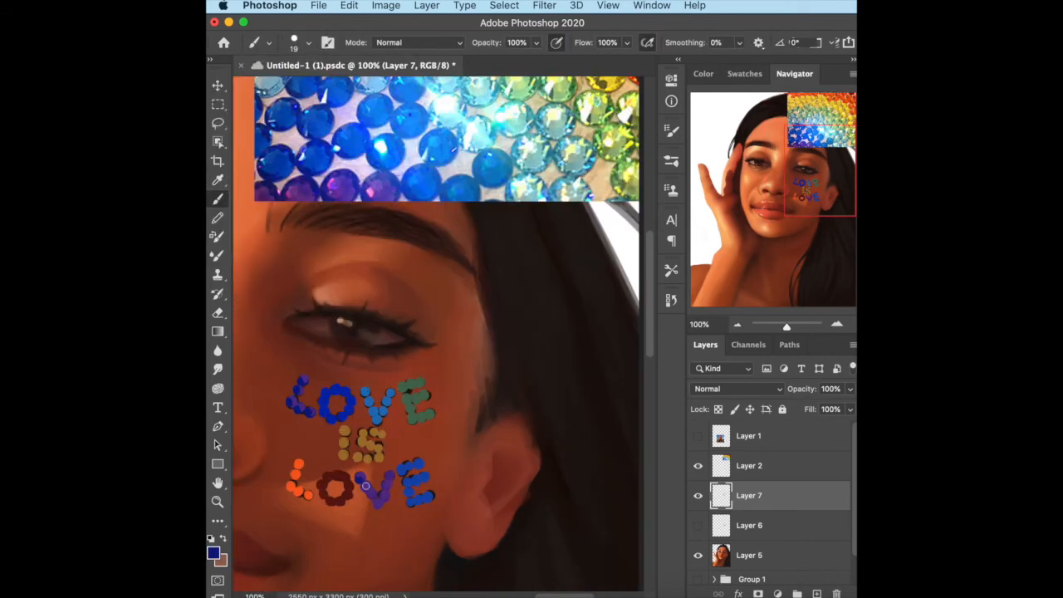
{"action": "key", "text": "i"}
{"action": "left_click", "coordinate": [217, 200]}
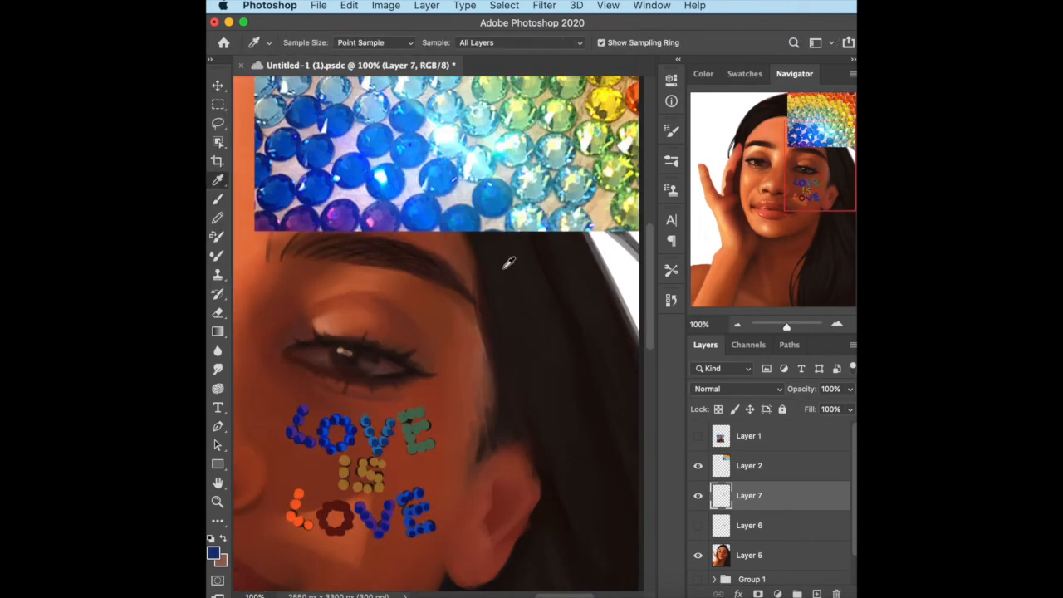
{"action": "left_click", "coordinate": [630, 181], "text": "alt"}
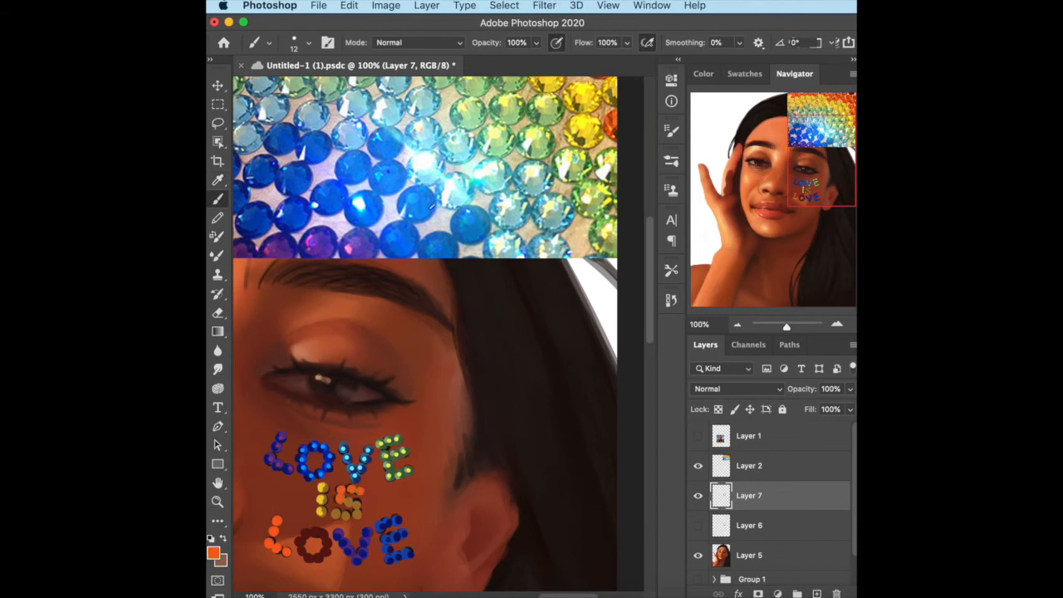
{"action": "left_click", "coordinate": [330, 500], "text": "alt"}
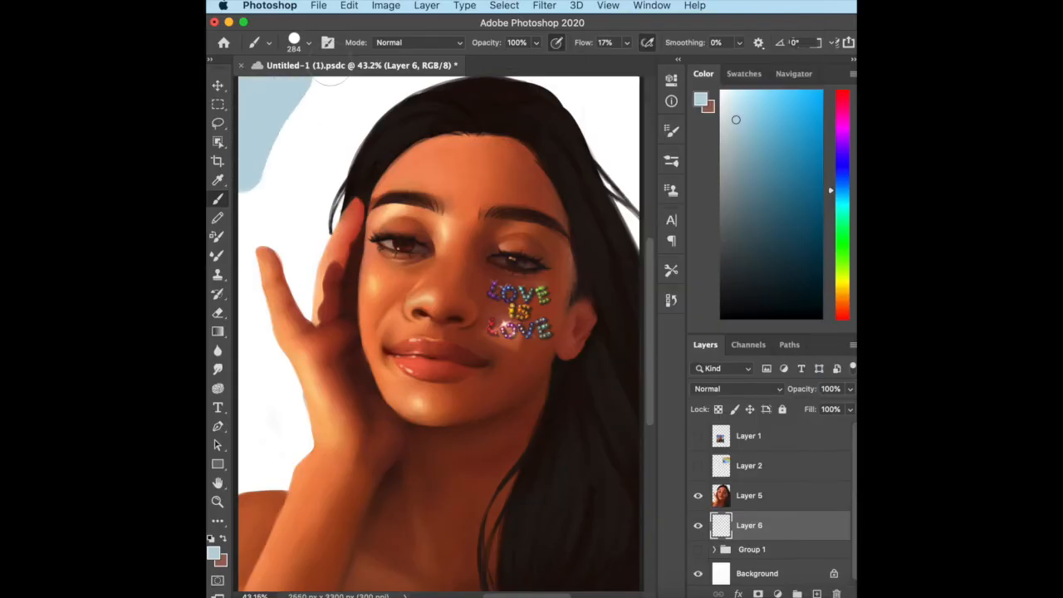
- Fill the white background behind the woman with pale blue using a 284 px brush at 17% flow
{"action": "left_click_drag", "start_coordinate": [274, 175], "coordinate": [363, 125]}
{"action": "mouse_move", "coordinate": [299, 268]}
{"action": "left_mouse_down"}
{"action": "mouse_move", "coordinate": [346, 315]}
{"action": "mouse_move", "coordinate": [287, 310]}
{"action": "left_mouse_up"}
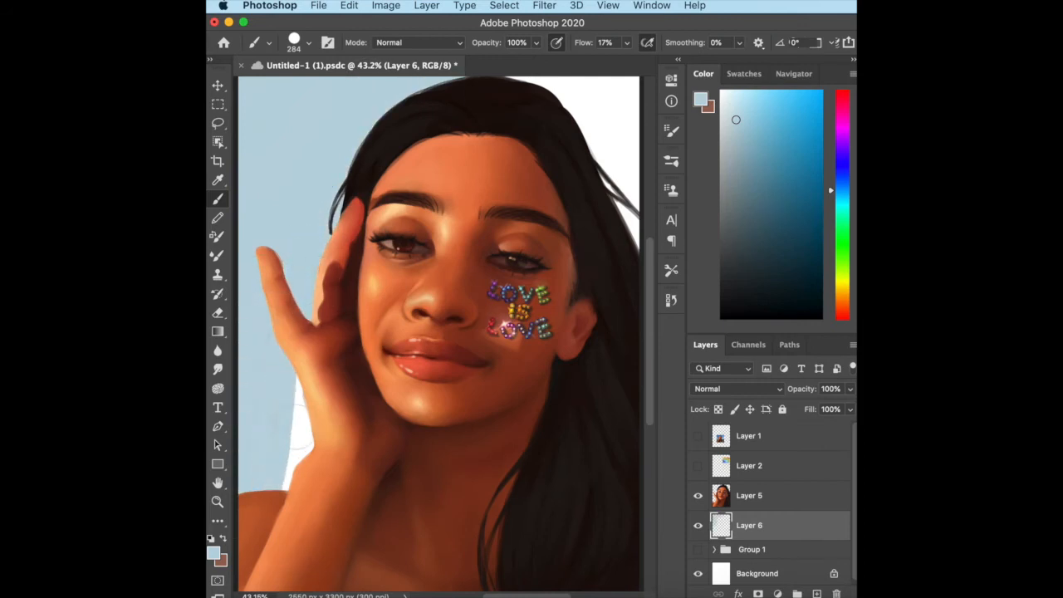
{"action": "left_click_drag", "start_coordinate": [343, 456], "coordinate": [302, 390]}
{"action": "mouse_move", "coordinate": [514, 86]}
{"action": "left_mouse_down"}
{"action": "mouse_move", "coordinate": [604, 146]}
{"action": "mouse_move", "coordinate": [640, 228]}
{"action": "left_mouse_up"}
- Adjust the colour of the blue background layer with Hue/Saturation
{"action": "left_click", "coordinate": [793, 73]}
{"action": "left_click", "coordinate": [385, 5]}
{"action": "mouse_move", "coordinate": [403, 45]}
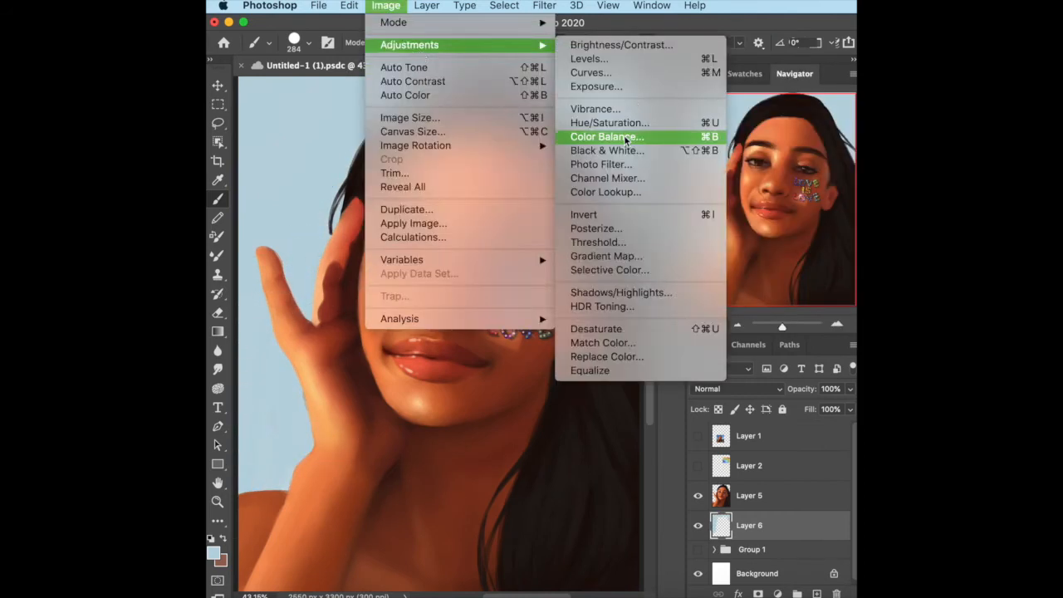
{"action": "left_click", "coordinate": [629, 124]}
{"action": "left_click_drag", "start_coordinate": [694, 289], "coordinate": [684, 289]}
{"action": "left_click", "coordinate": [841, 150]}
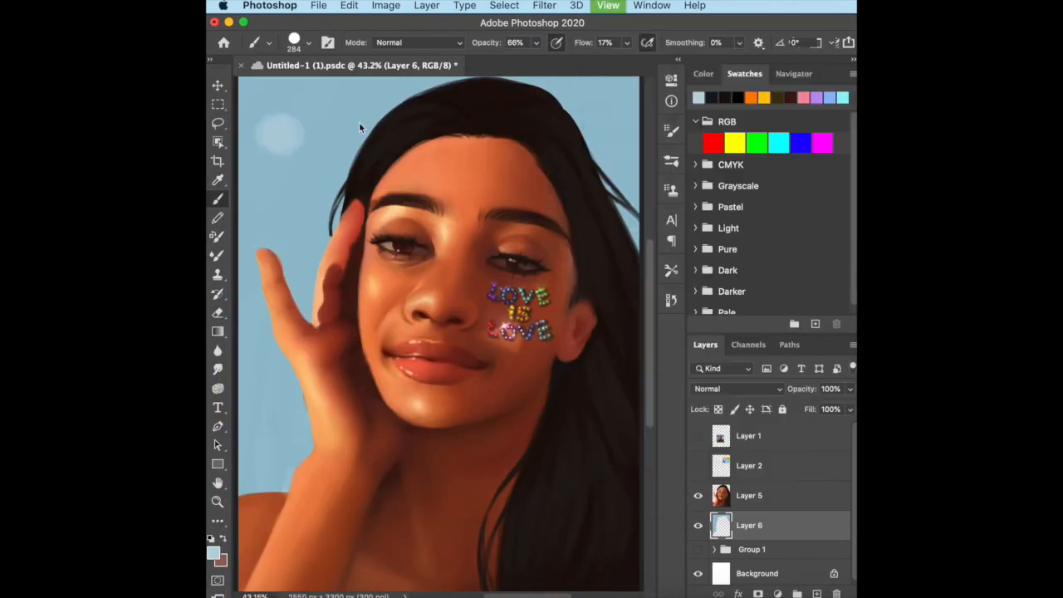
- Paint pale clouds into the sky with the brush at 66% opacity and soften them by reapplying the last filter
{"action": "key", "text": "ctrl+minus"}
{"action": "left_click_drag", "start_coordinate": [335, 376], "coordinate": [295, 384]}
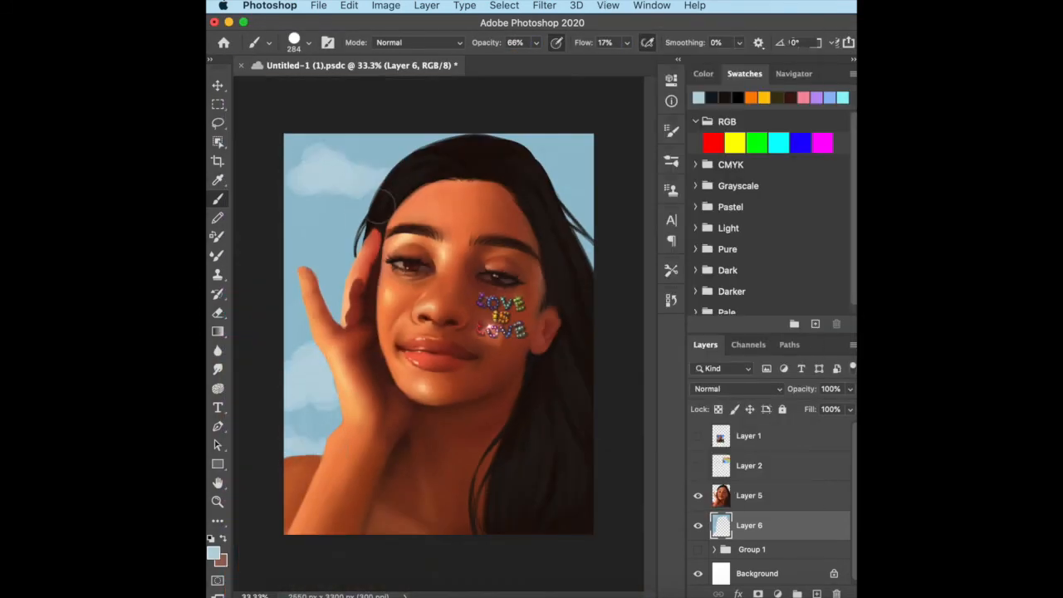
{"action": "key", "text": "e"}
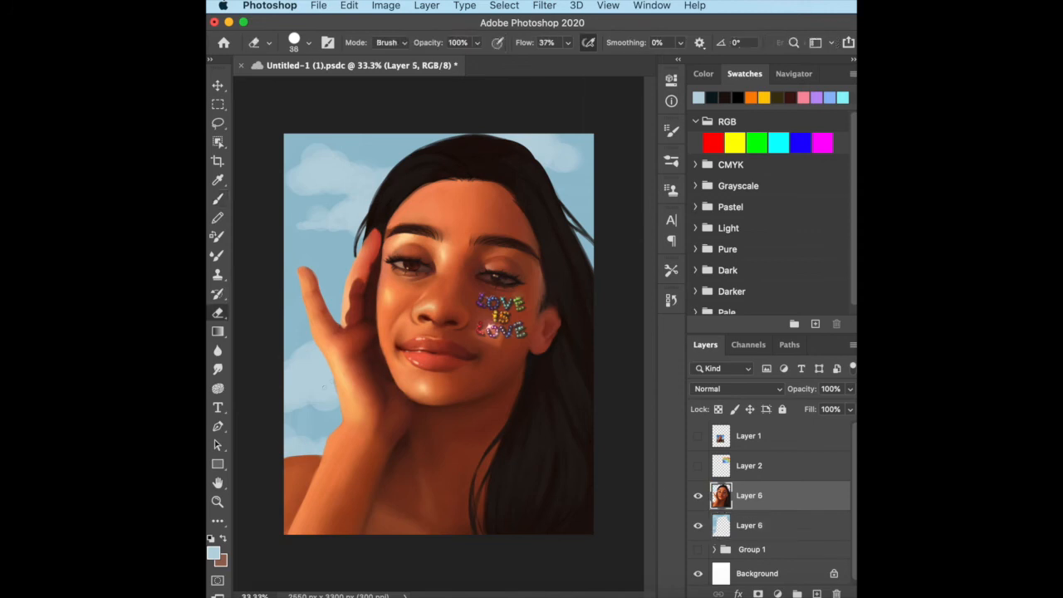
{"action": "left_click", "coordinate": [544, 5]}
{"action": "left_click", "coordinate": [573, 23]}
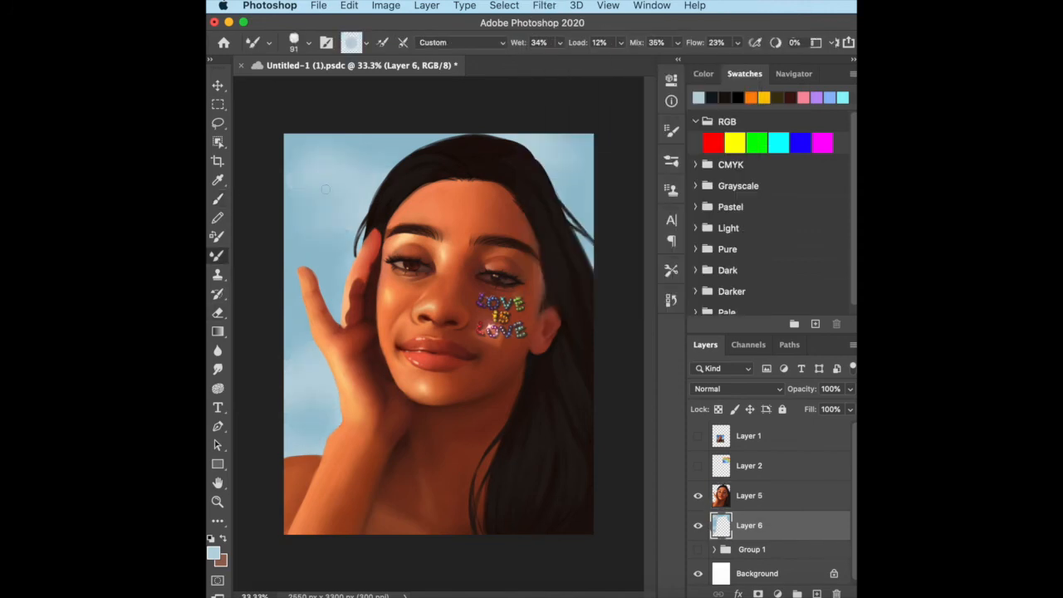
- Rework the clouds with a Mixer Brush preset and a 68 px brush at 36% opacity, adding lighter blue highlights
{"action": "left_click", "coordinate": [308, 43]}
{"action": "double_click", "coordinate": [304, 240]}
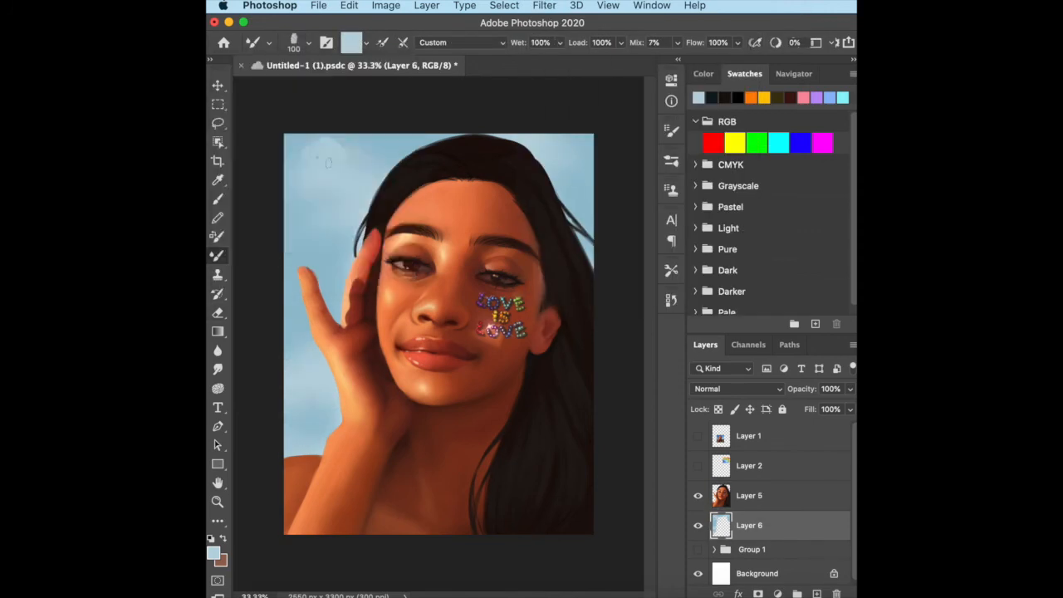
{"action": "key", "text": "b"}
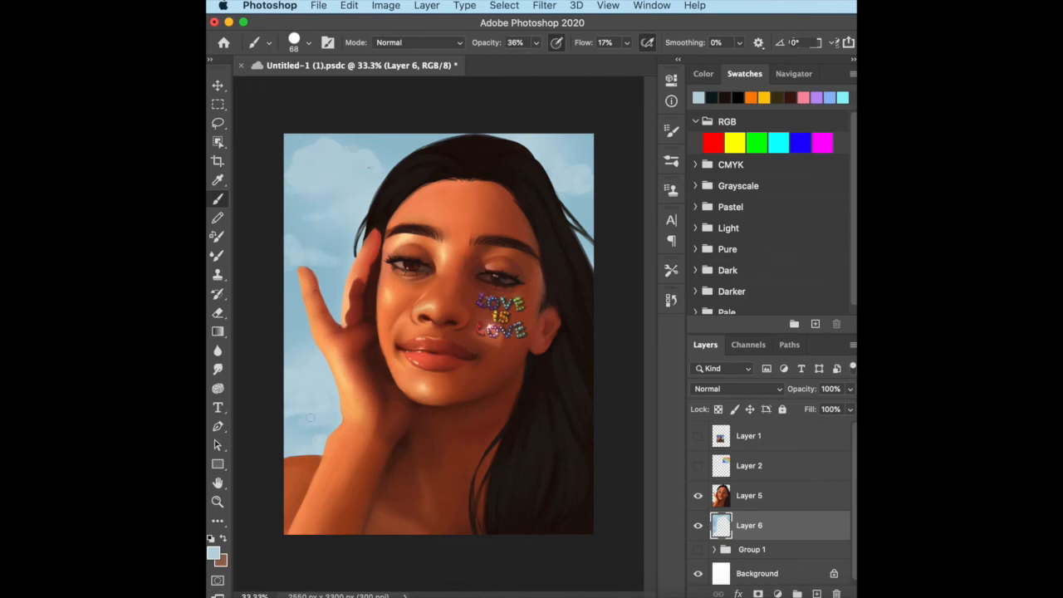
{"action": "left_click", "coordinate": [703, 73]}
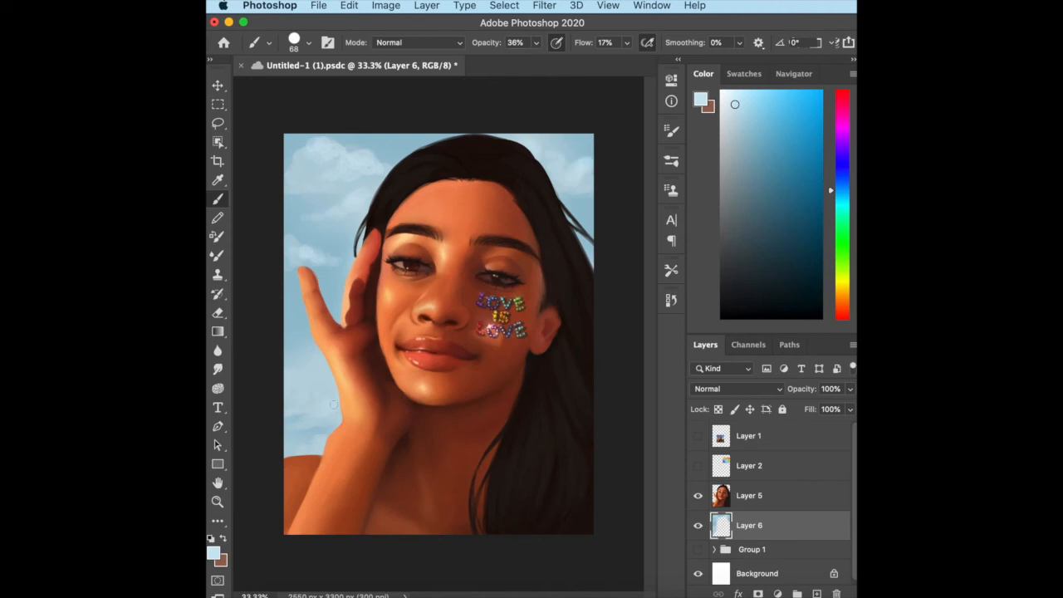
- Merge the portrait layer into the sky layer and add a new empty layer above it
{"action": "left_click", "coordinate": [757, 505]}
{"action": "key", "text": "super+e"}
{"action": "left_click", "coordinate": [362, 8]}
{"action": "left_click", "coordinate": [745, 529]}
{"action": "left_click", "coordinate": [816, 592]}
- Paint a bright sky-blue band across the top of the canvas with a 191 px brush at 100% opacity
{"action": "left_click", "coordinate": [820, 232]}
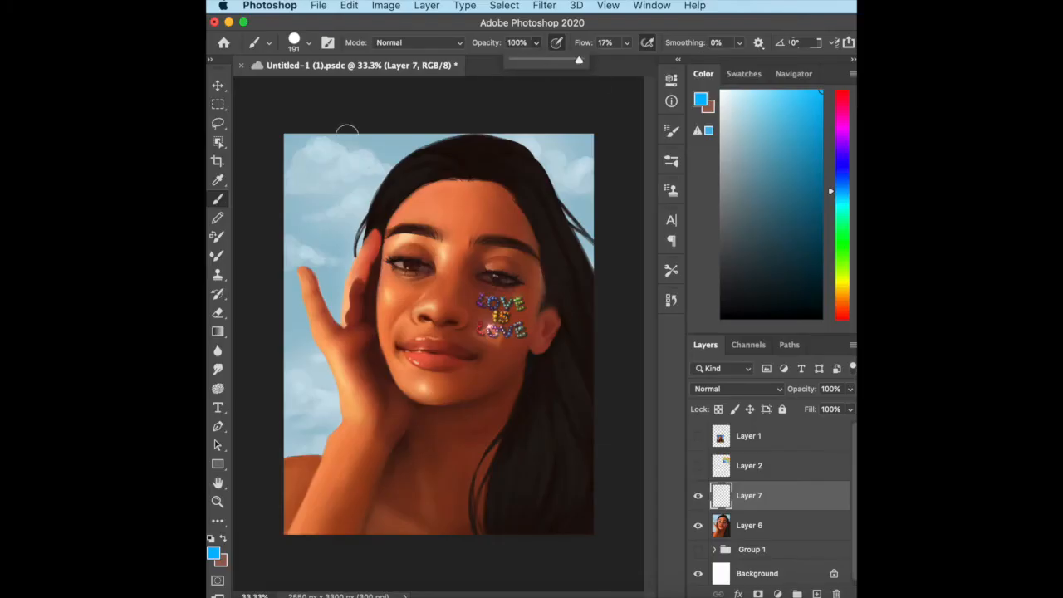
{"action": "mouse_move", "coordinate": [346, 131]}
{"action": "left_mouse_down"}
{"action": "mouse_move", "coordinate": [576, 148]}
{"action": "mouse_move", "coordinate": [274, 166]}
{"action": "left_mouse_up"}
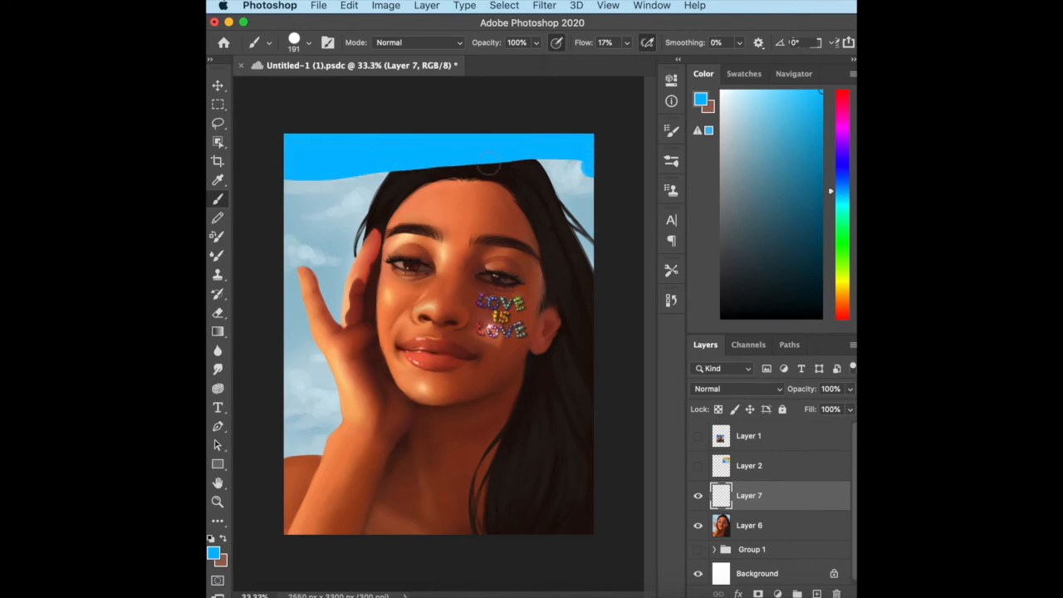
{"action": "left_click_drag", "start_coordinate": [488, 166], "coordinate": [370, 152]}
- Paint a deep blue band across the canvas below the sky-blue one with a 428 px brush
{"action": "left_click", "coordinate": [363, 88]}
{"action": "left_click", "coordinate": [484, 111]}
{"action": "left_click", "coordinate": [836, 172]}
{"action": "left_click_drag", "start_coordinate": [284, 199], "coordinate": [647, 187]}
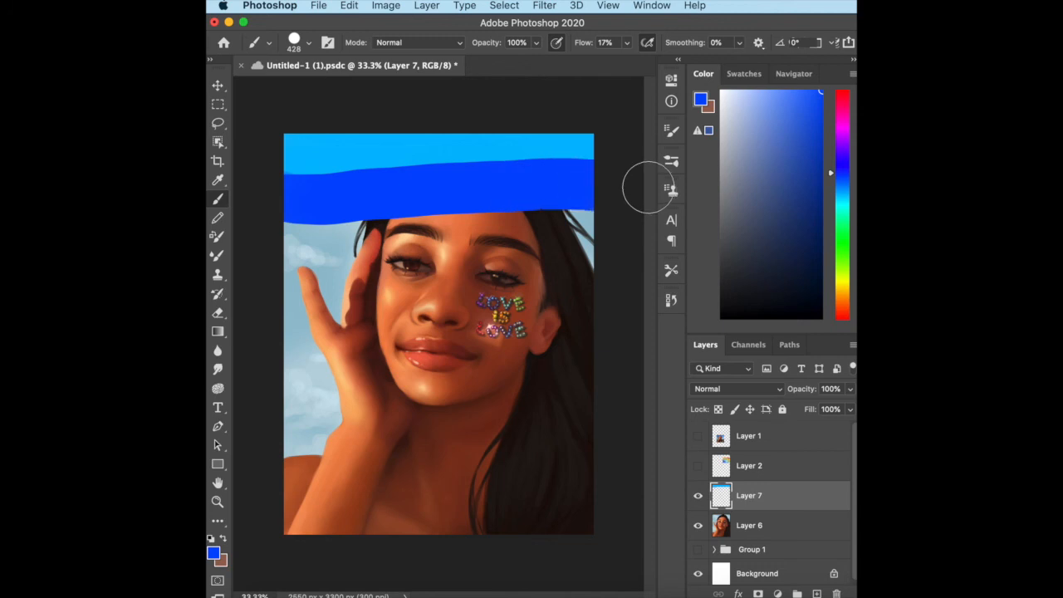
{"action": "left_click_drag", "start_coordinate": [611, 227], "coordinate": [615, 220]}
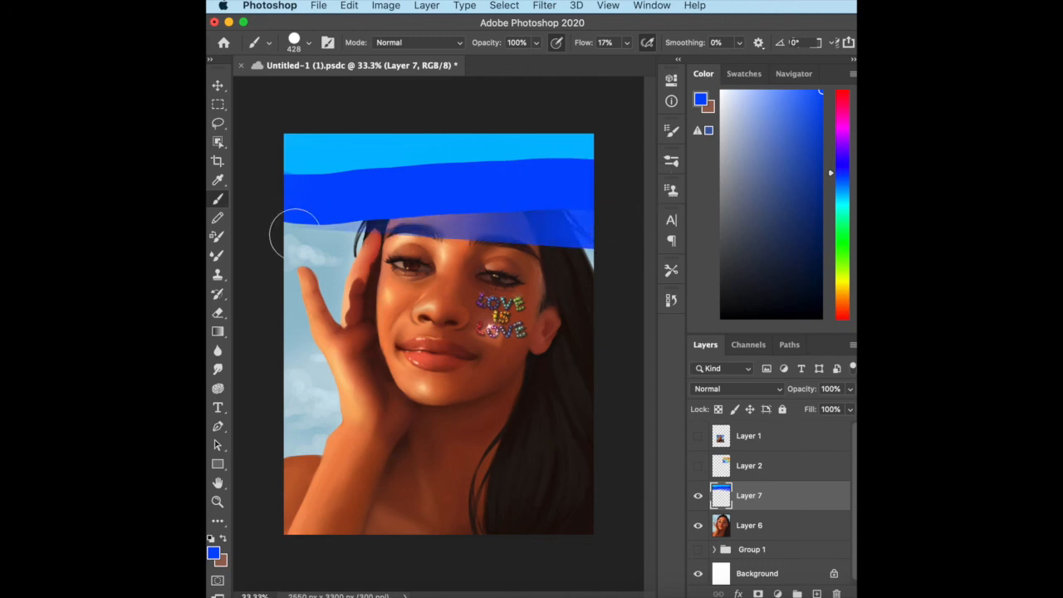
{"action": "left_click_drag", "start_coordinate": [294, 232], "coordinate": [622, 214]}
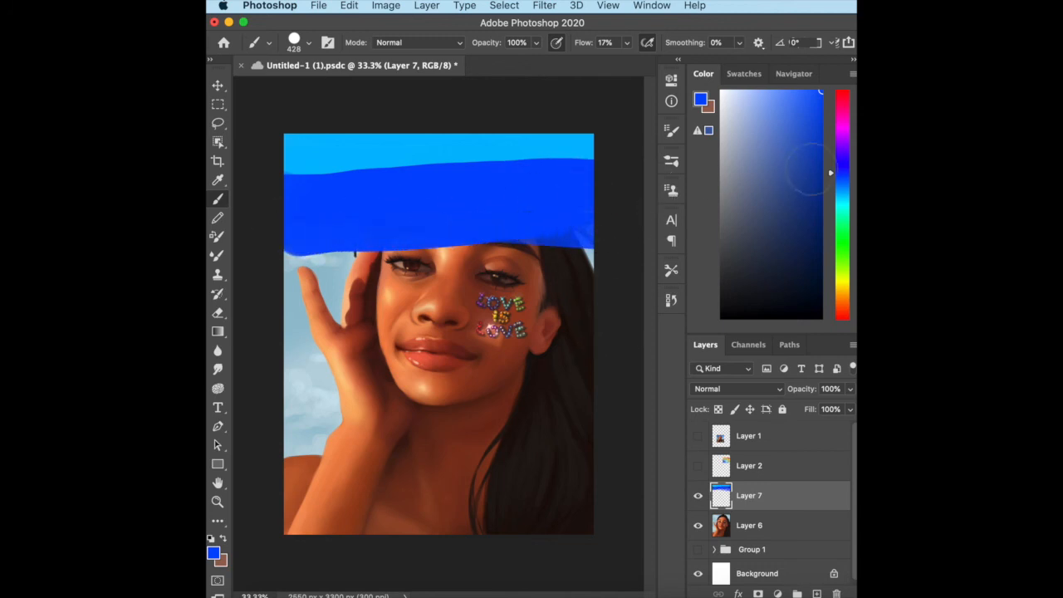
- Add a violet band and a purple band across the canvas below the deep blue one
{"action": "left_click_drag", "start_coordinate": [834, 169], "coordinate": [834, 144]}
{"action": "mouse_move", "coordinate": [280, 261]}
{"action": "left_mouse_down"}
{"action": "mouse_move", "coordinate": [555, 232]}
{"action": "mouse_move", "coordinate": [625, 235]}
{"action": "left_mouse_up"}
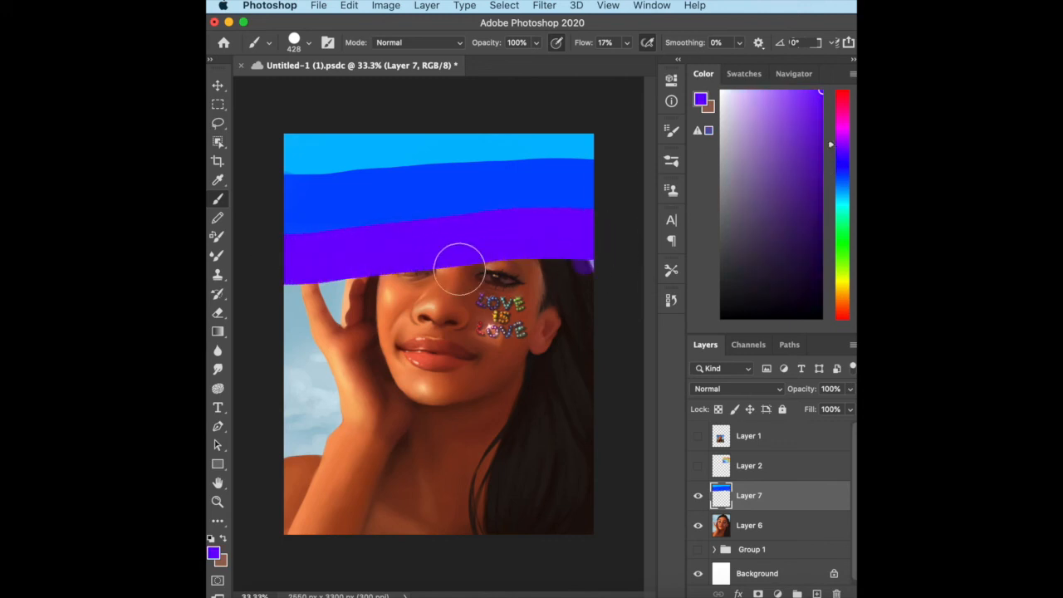
{"action": "left_click_drag", "start_coordinate": [459, 267], "coordinate": [299, 260]}
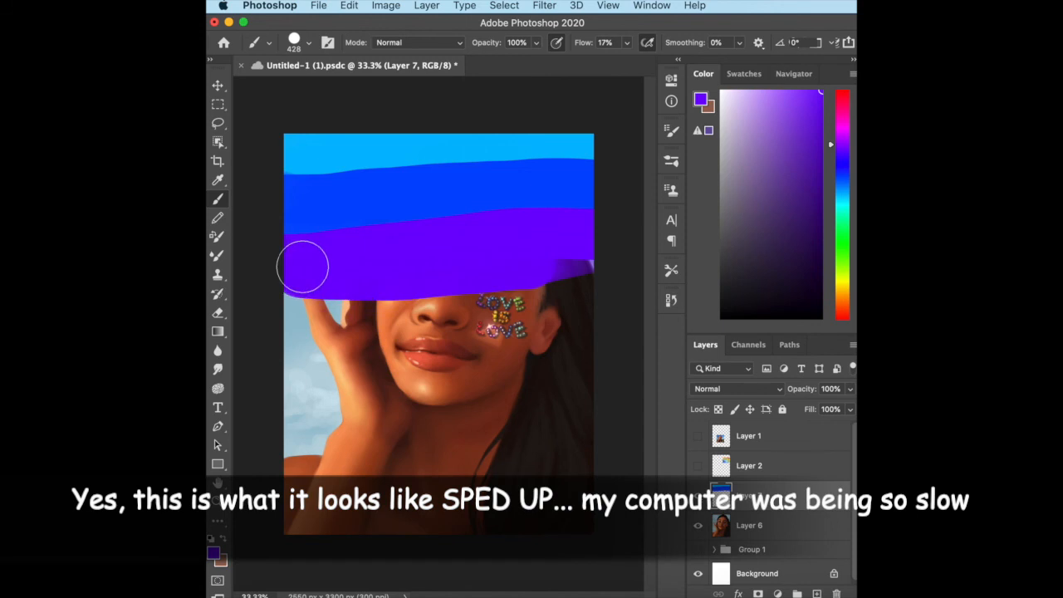
{"action": "left_click_drag", "start_coordinate": [832, 125], "coordinate": [833, 133]}
{"action": "mouse_move", "coordinate": [277, 307]}
{"action": "left_mouse_down"}
{"action": "mouse_move", "coordinate": [514, 293]}
{"action": "mouse_move", "coordinate": [579, 299]}
{"action": "left_mouse_up"}
{"action": "left_click_drag", "start_coordinate": [284, 343], "coordinate": [639, 328]}
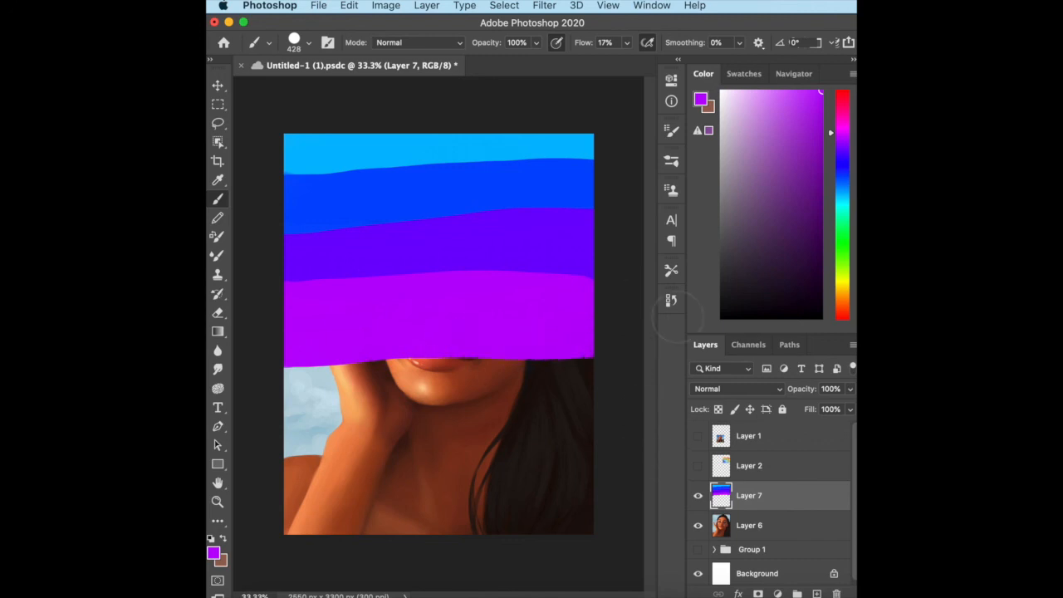
- Add a magenta band and a hot pink band across the canvas below the purple one
{"action": "left_click_drag", "start_coordinate": [833, 123], "coordinate": [833, 117]}
{"action": "mouse_move", "coordinate": [297, 379]}
{"action": "left_mouse_down"}
{"action": "mouse_move", "coordinate": [428, 363]}
{"action": "mouse_move", "coordinate": [663, 394]}
{"action": "mouse_move", "coordinate": [652, 413]}
{"action": "mouse_move", "coordinate": [678, 465]}
{"action": "mouse_move", "coordinate": [667, 492]}
{"action": "left_mouse_up"}
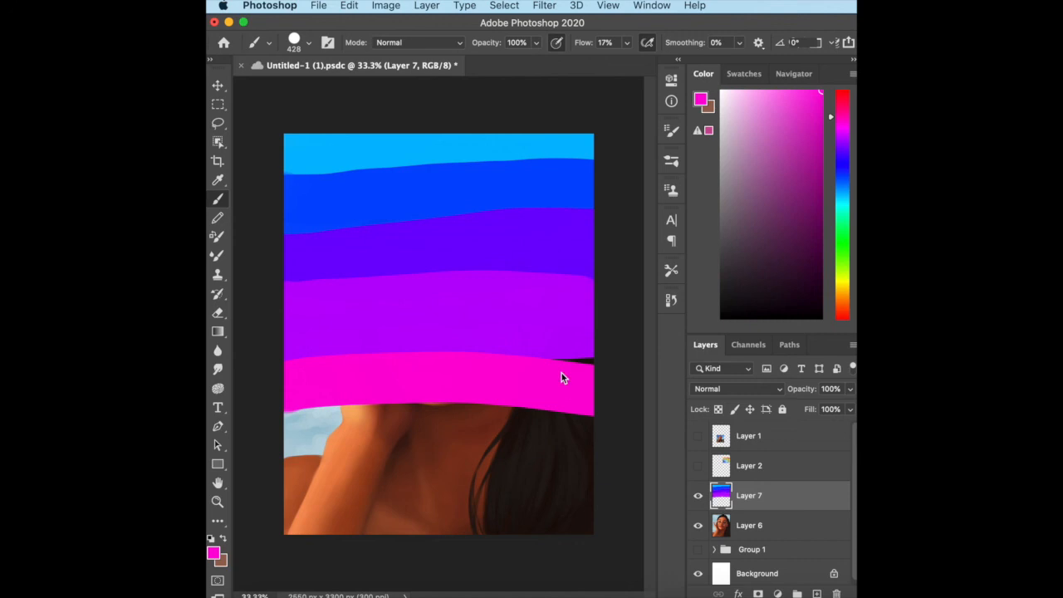
{"action": "mouse_move", "coordinate": [286, 420]}
{"action": "left_mouse_down"}
{"action": "mouse_move", "coordinate": [399, 427]}
{"action": "mouse_move", "coordinate": [569, 413]}
{"action": "left_mouse_up"}
{"action": "mouse_move", "coordinate": [304, 438]}
{"action": "left_mouse_down"}
{"action": "mouse_move", "coordinate": [451, 451]}
{"action": "mouse_move", "coordinate": [612, 441]}
{"action": "left_mouse_up"}
- Cover the remaining lower edge of the canvas with a red band
{"action": "left_click", "coordinate": [837, 317]}
{"action": "left_click_drag", "start_coordinate": [295, 492], "coordinate": [629, 462]}
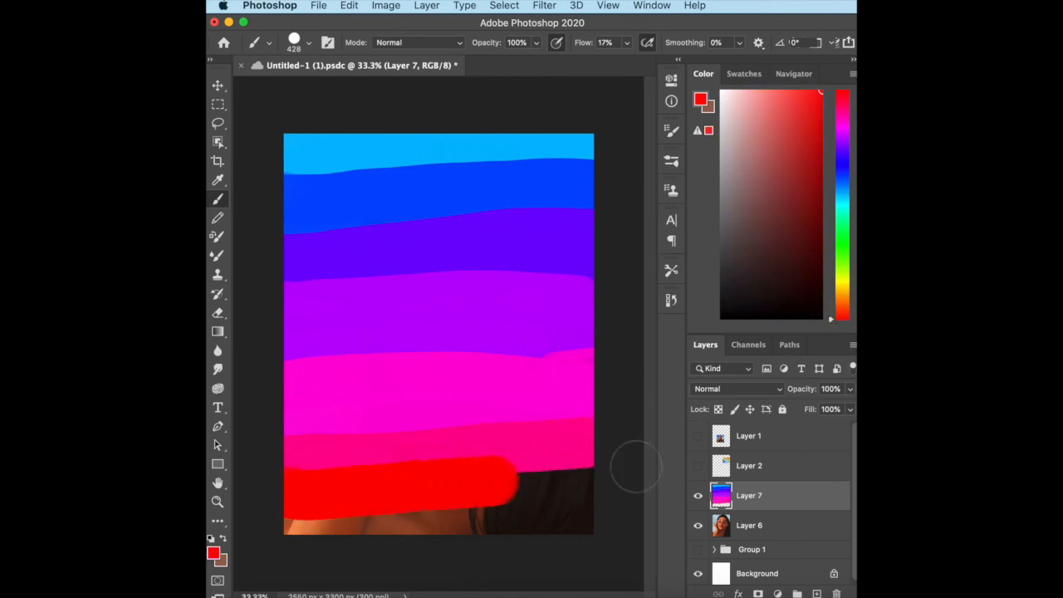
{"action": "left_click_drag", "start_coordinate": [445, 522], "coordinate": [246, 515]}
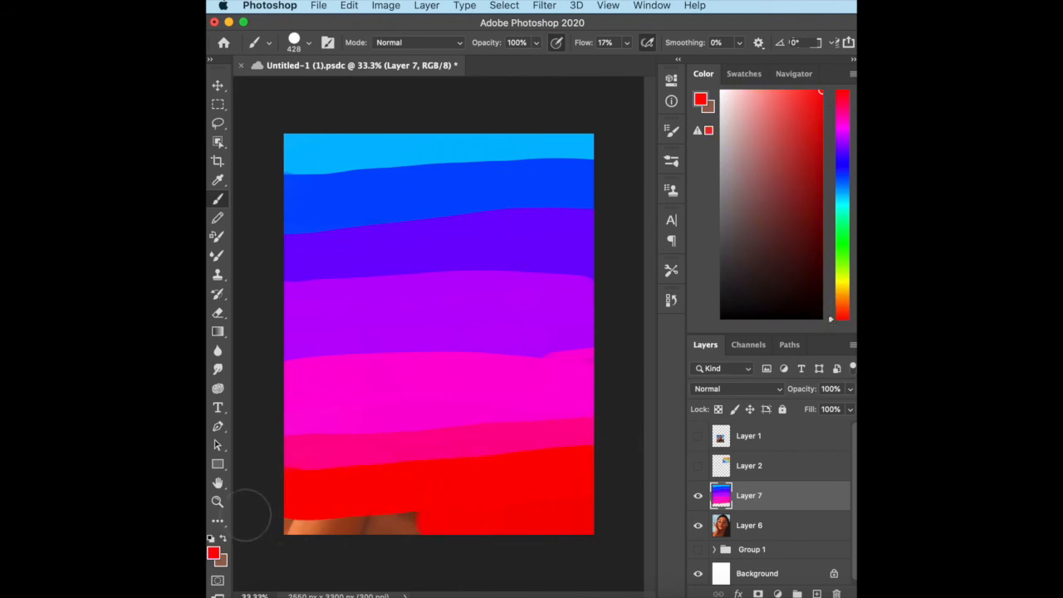
- Blur the colour bands by reapplying the last filter and set their layer's blend mode to Soft Light
{"action": "left_click", "coordinate": [544, 6]}
{"action": "left_click", "coordinate": [558, 20]}
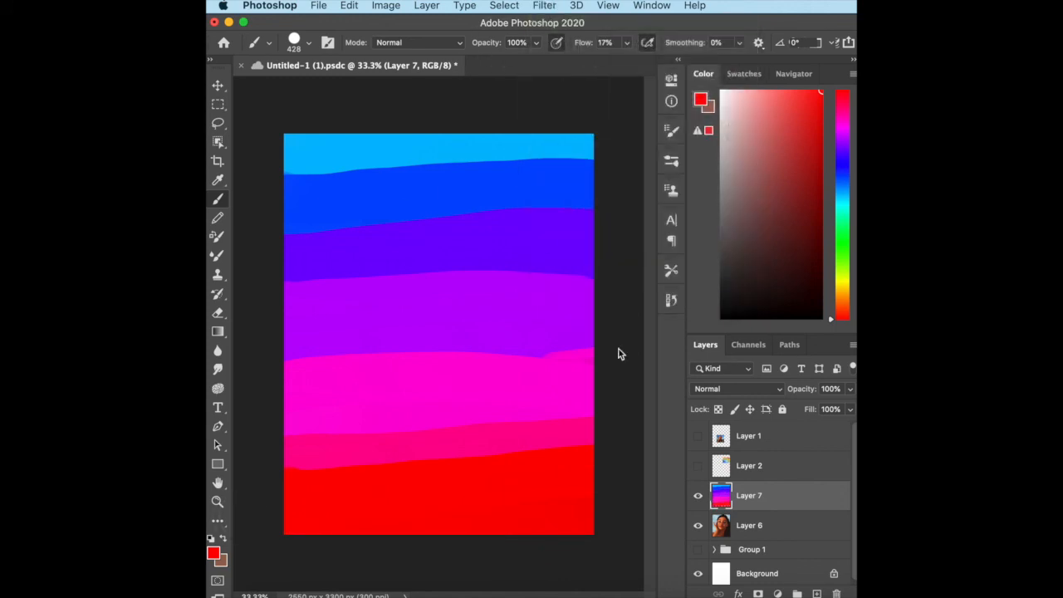
{"action": "left_click", "coordinate": [728, 389]}
{"action": "key", "text": "Return"}
- Lower the colour band layer's opacity and merge it down into the portrait layer
{"action": "left_click", "coordinate": [849, 388]}
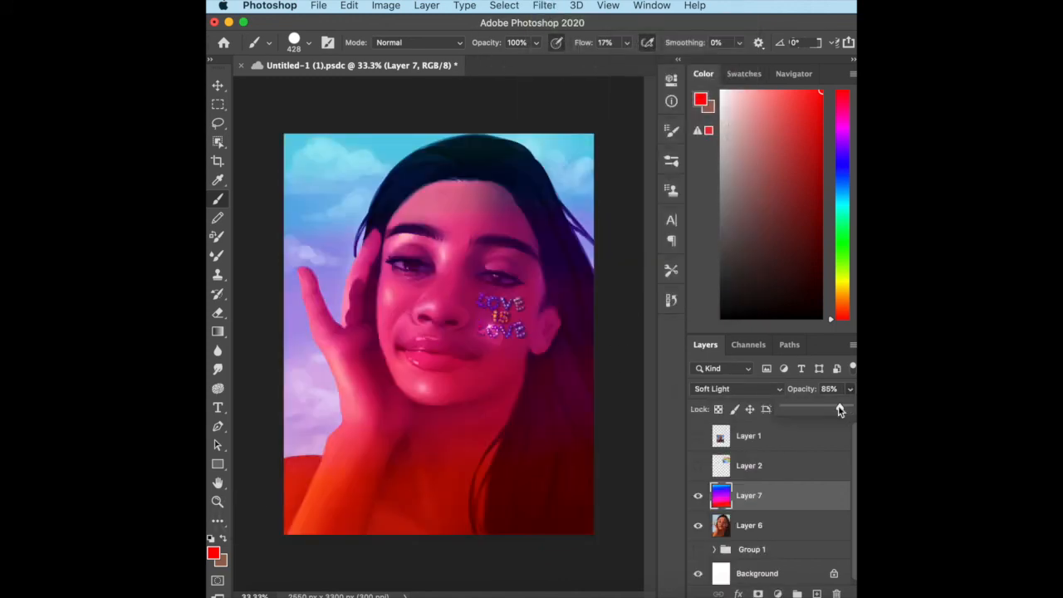
{"action": "left_click_drag", "start_coordinate": [850, 408], "coordinate": [809, 417]}
{"action": "left_click", "coordinate": [779, 510]}
{"action": "key", "text": "super+e"}
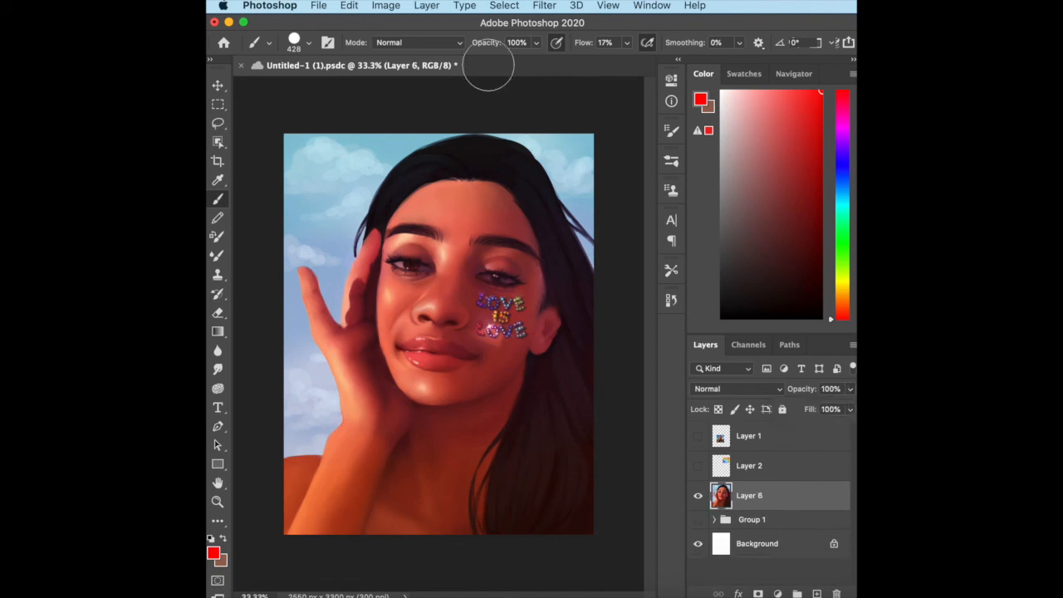
- Undo merging the colour band layer and reduce that layer's opacity to 8%
{"action": "left_click", "coordinate": [544, 6]}
{"action": "left_click", "coordinate": [769, 152]}
{"action": "key", "text": "super+z"}
{"action": "left_click", "coordinate": [848, 389]}
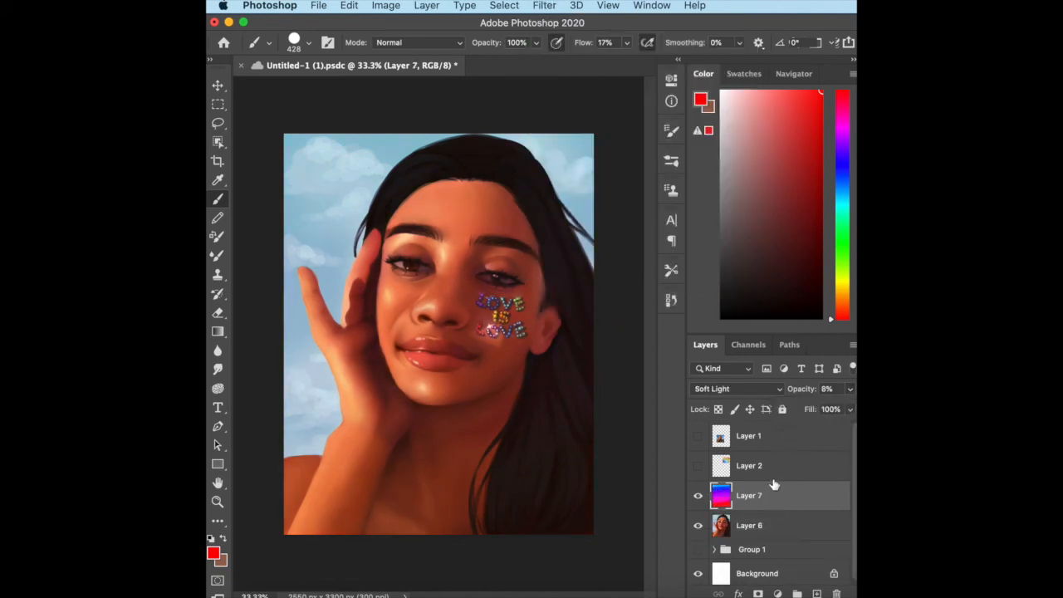
- Merge the colour band layer down into the portrait layer and add a new empty layer above it
{"action": "key", "text": "super+e"}
{"action": "key", "text": "shift+super+n"}
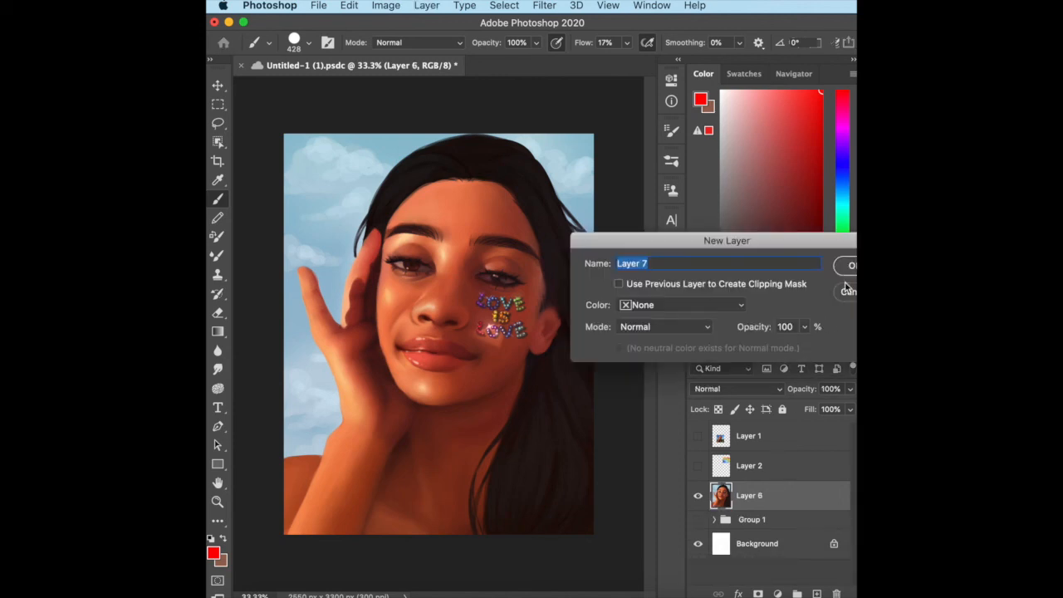
{"action": "key", "text": "Return"}
{"action": "left_click", "coordinate": [837, 290]}
- Add the artist's handle as a 24 pt Arial text signature in the sky near the canvas's upper-left corner
{"action": "key", "text": "t"}
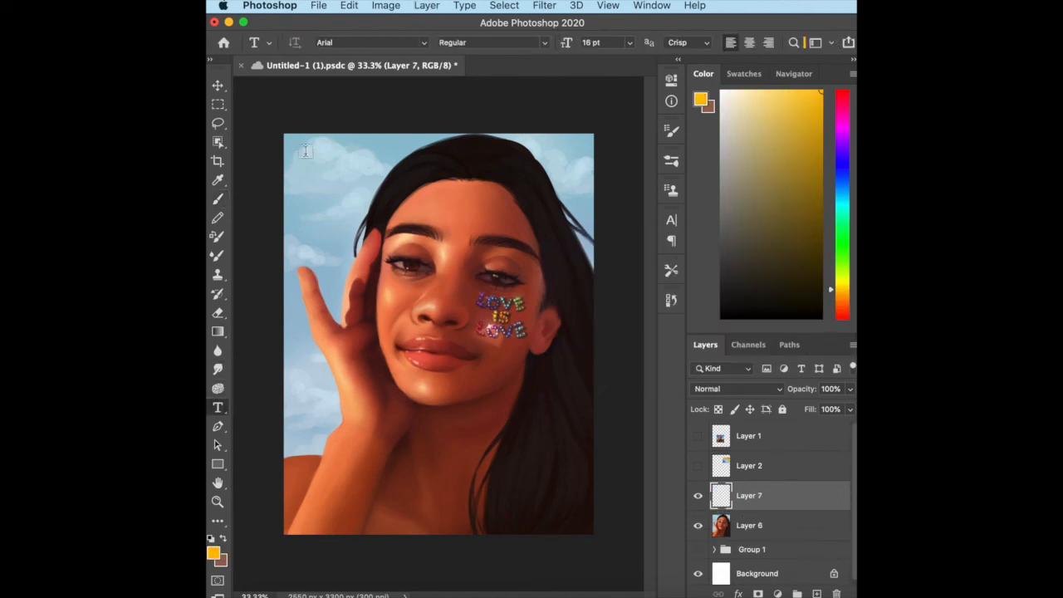
{"action": "left_click", "coordinate": [305, 154]}
{"action": "left_click", "coordinate": [628, 44]}
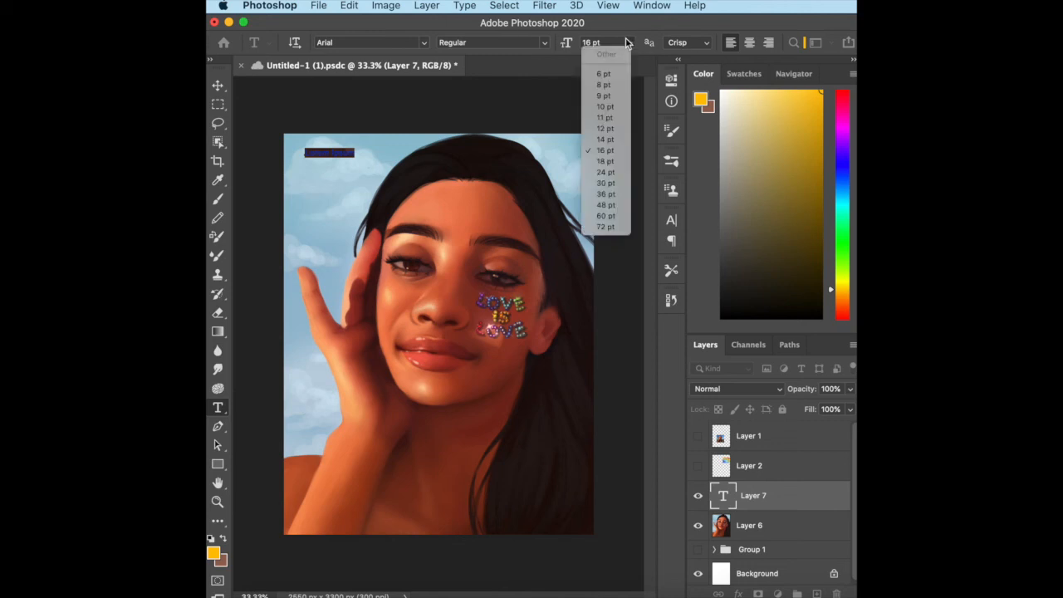
{"action": "left_click", "coordinate": [606, 172]}
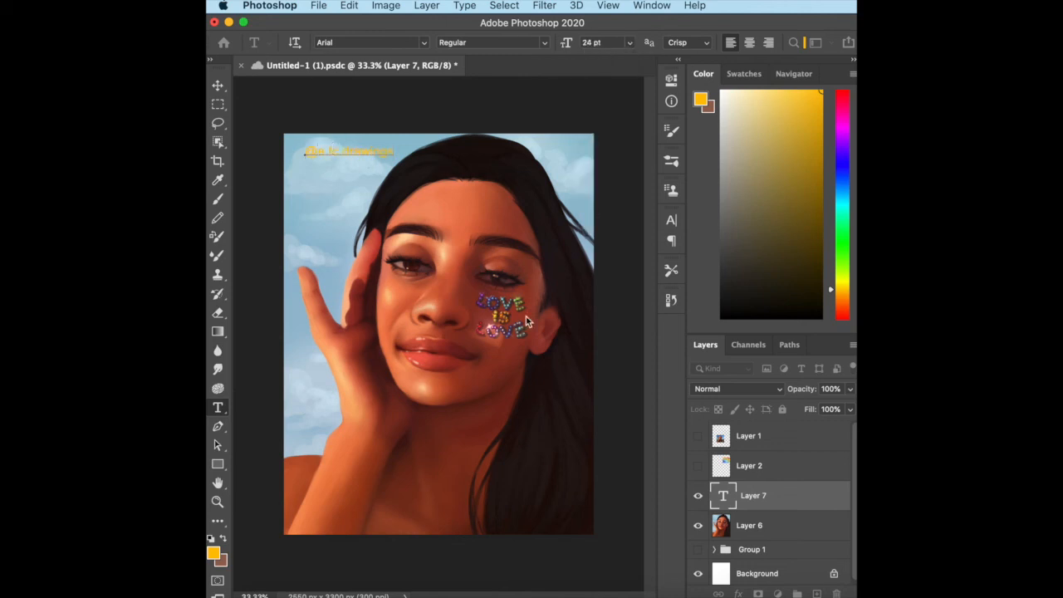
- Try Soft Light on the signature text, set its blend mode to Overlay and merge it into the portrait layer
{"action": "left_click", "coordinate": [731, 388]}
{"action": "left_click", "coordinate": [731, 389]}
{"action": "left_click", "coordinate": [722, 557]}
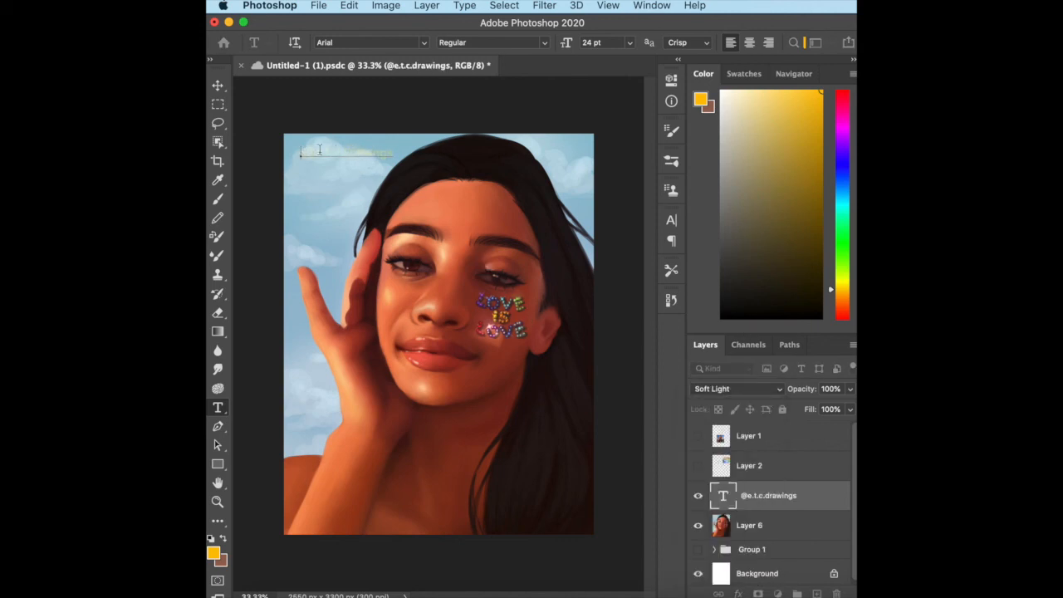
{"action": "left_click", "coordinate": [722, 388]}
{"action": "left_click", "coordinate": [706, 376]}
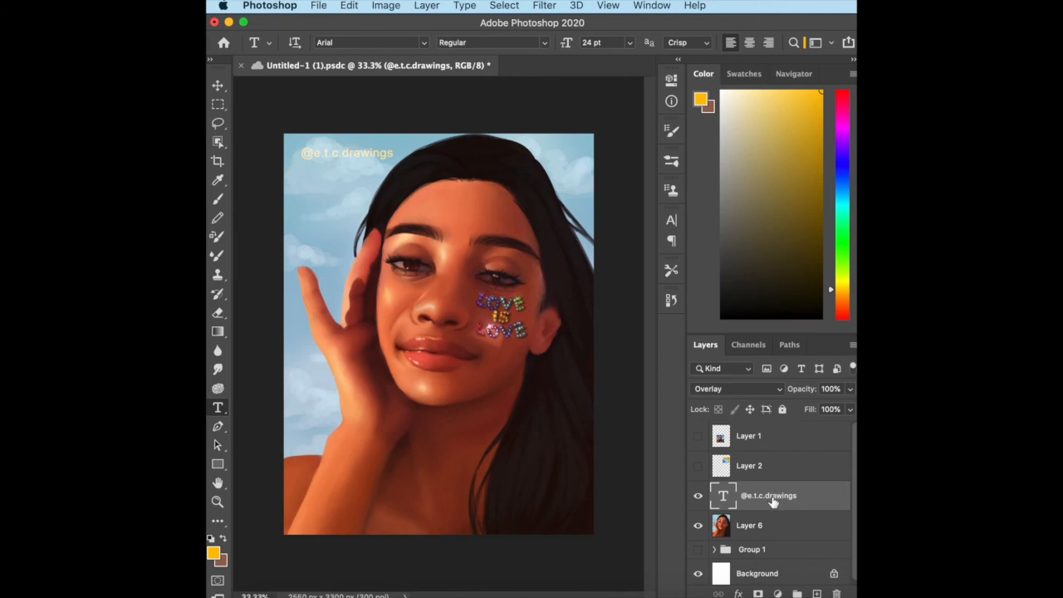
{"action": "key", "text": "super+e"}
- Apply a filter to the merged portrait layer
{"action": "left_click", "coordinate": [542, 6]}
{"action": "left_click", "coordinate": [568, 72]}
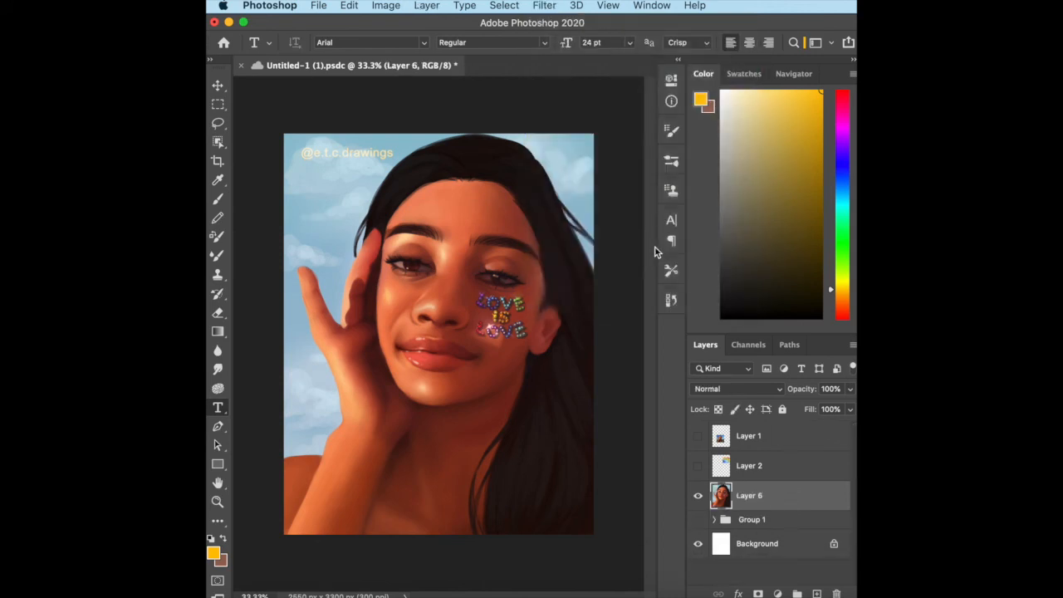
{"action": "left_click", "coordinate": [777, 81]}
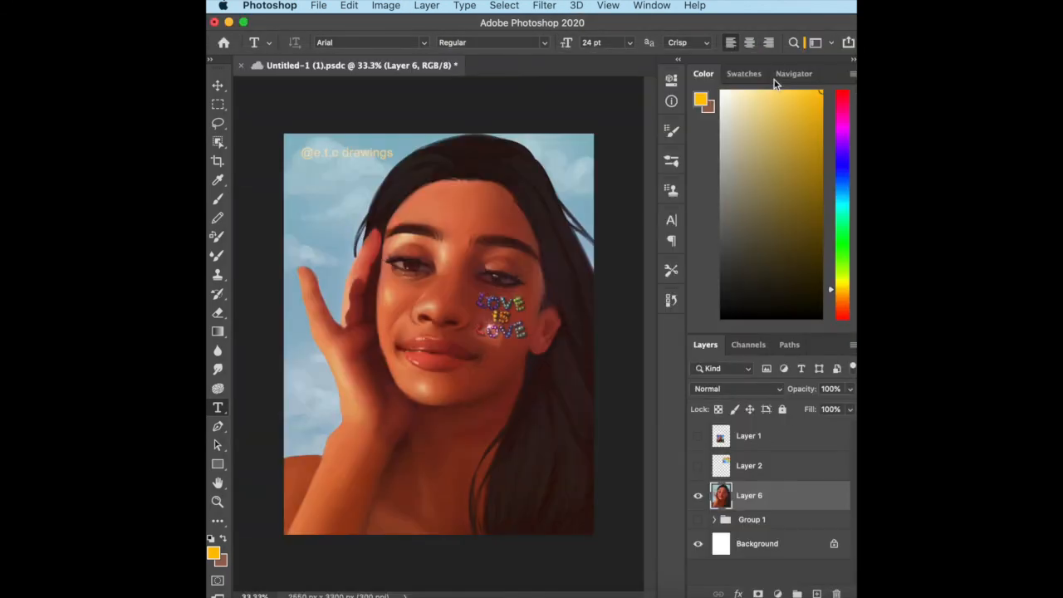
- Open the Photo Filter adjustment for the merged portrait layer
{"action": "left_click", "coordinate": [383, 6]}
{"action": "mouse_move", "coordinate": [415, 45]}
{"action": "left_click", "coordinate": [640, 165]}
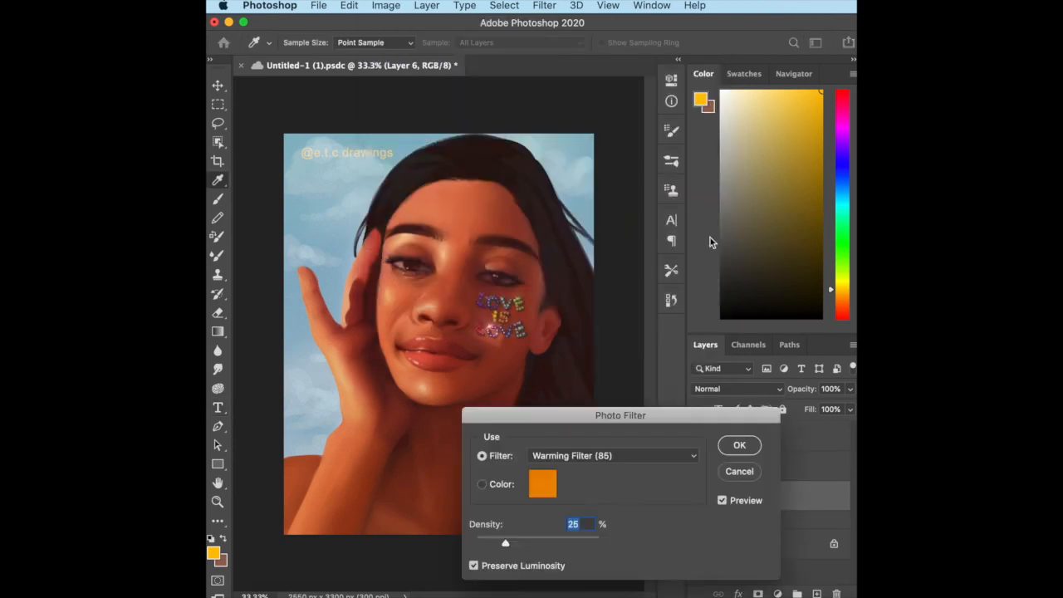